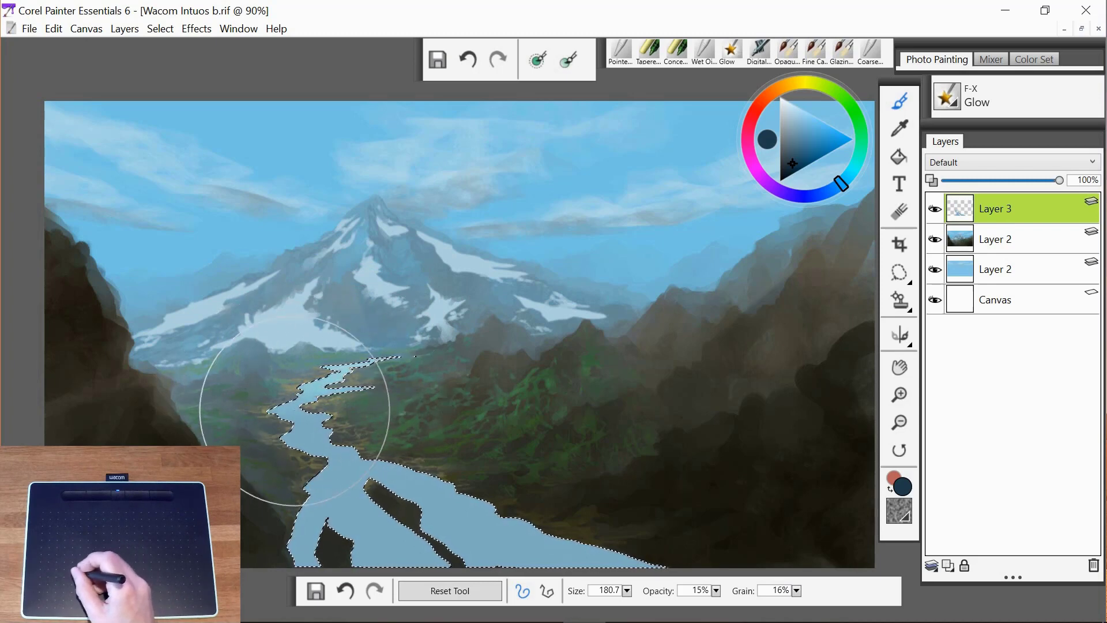
- Brush soft highlights into the selected river with the Glow brush, reducing its size to 41.2, and clear the selection
left_click_drag(314, 425, 440, 417)
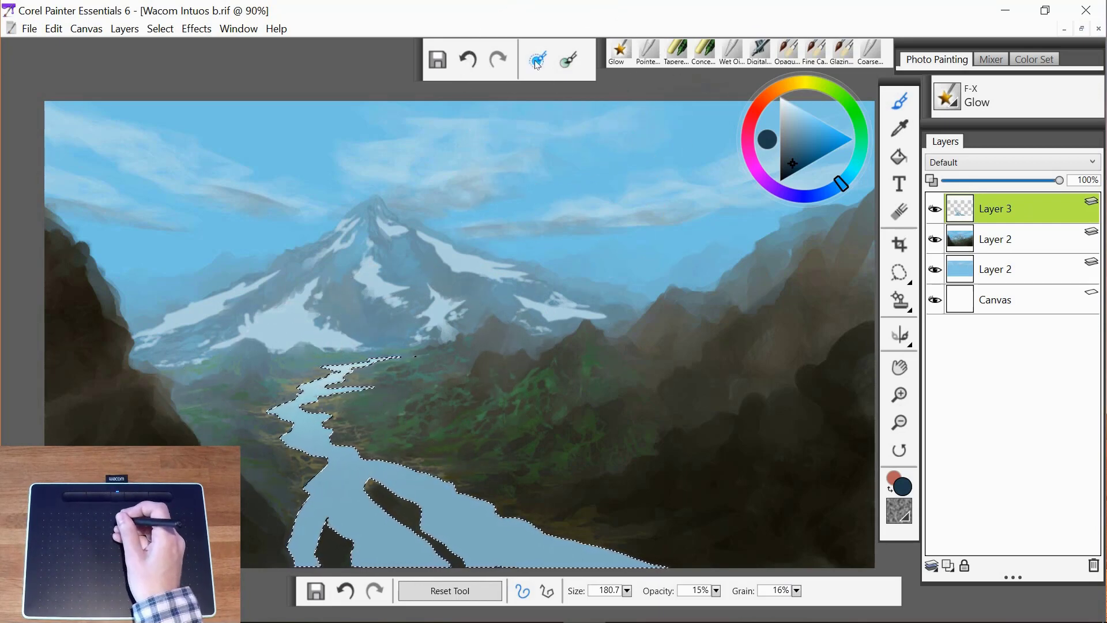
left_click_drag(333, 411, 311, 411)
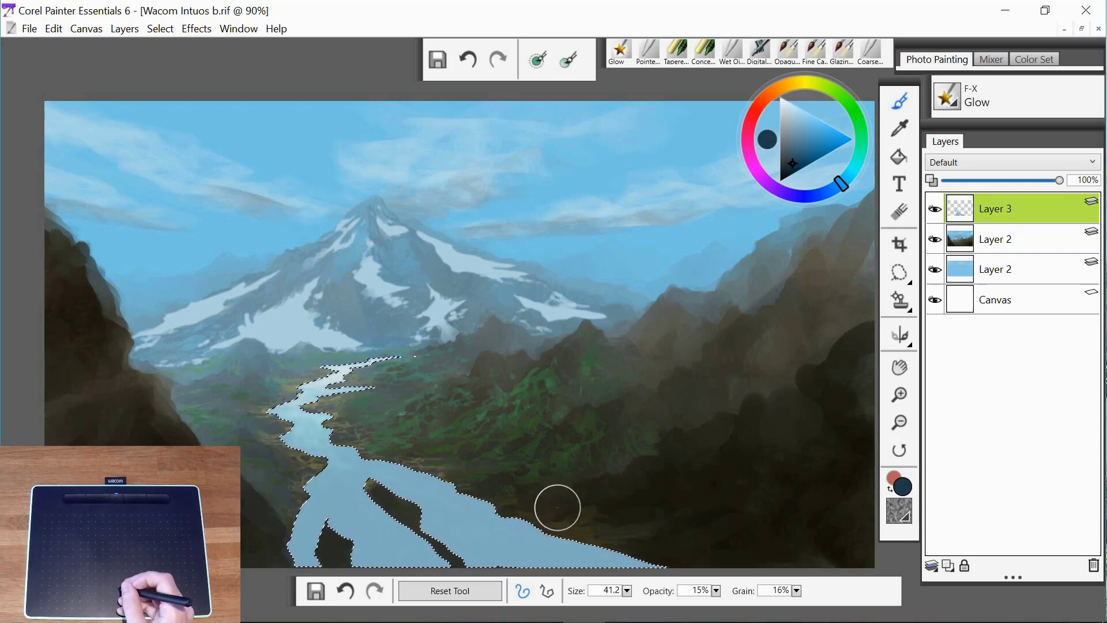
key("ctrl+d")
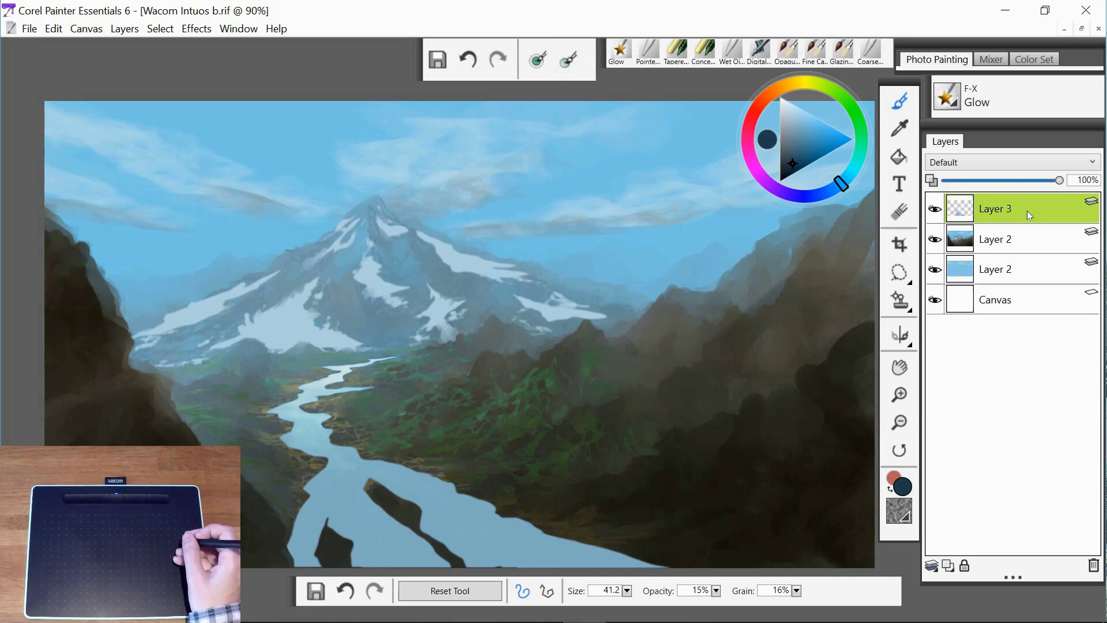
- Add a new layer above Layer 3 and set its blending mode to Shadow Map
left_click(951, 567)
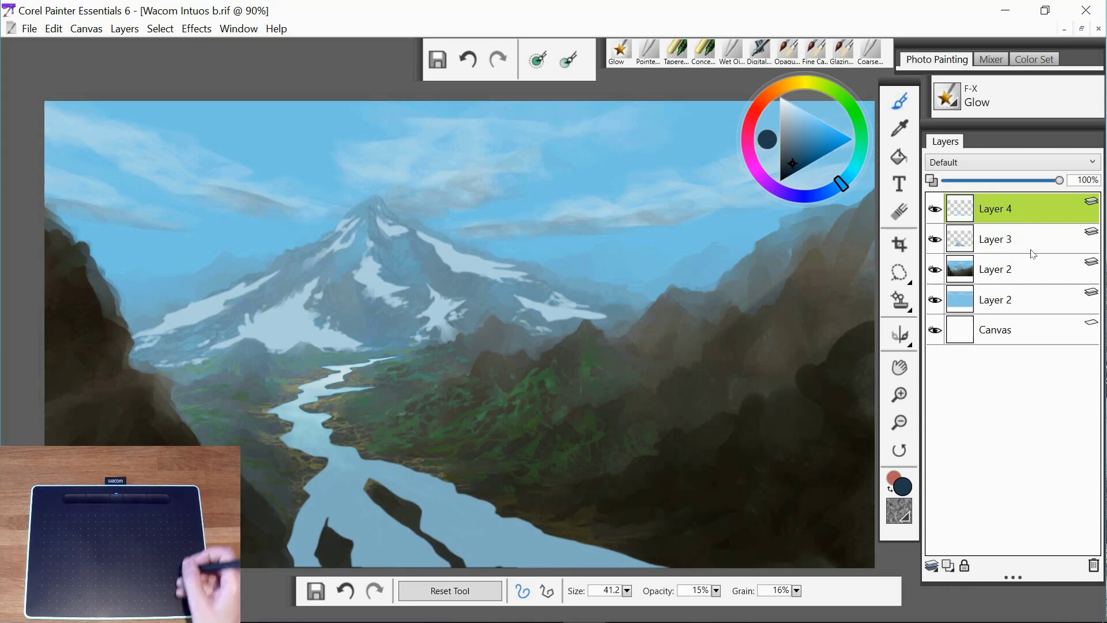
left_click(1013, 163)
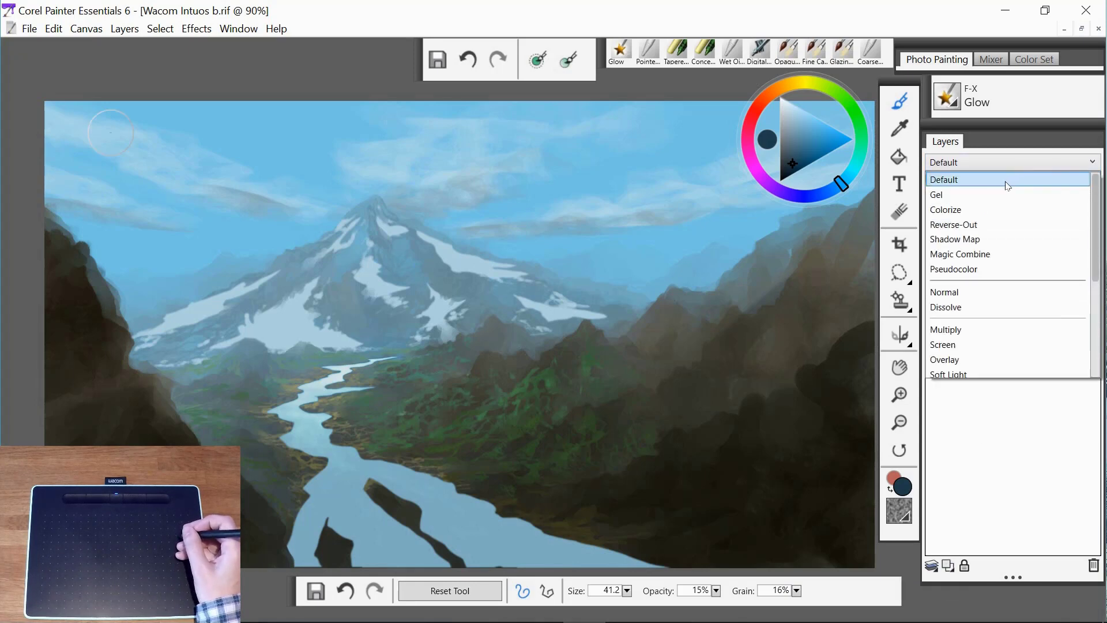
left_click(999, 240)
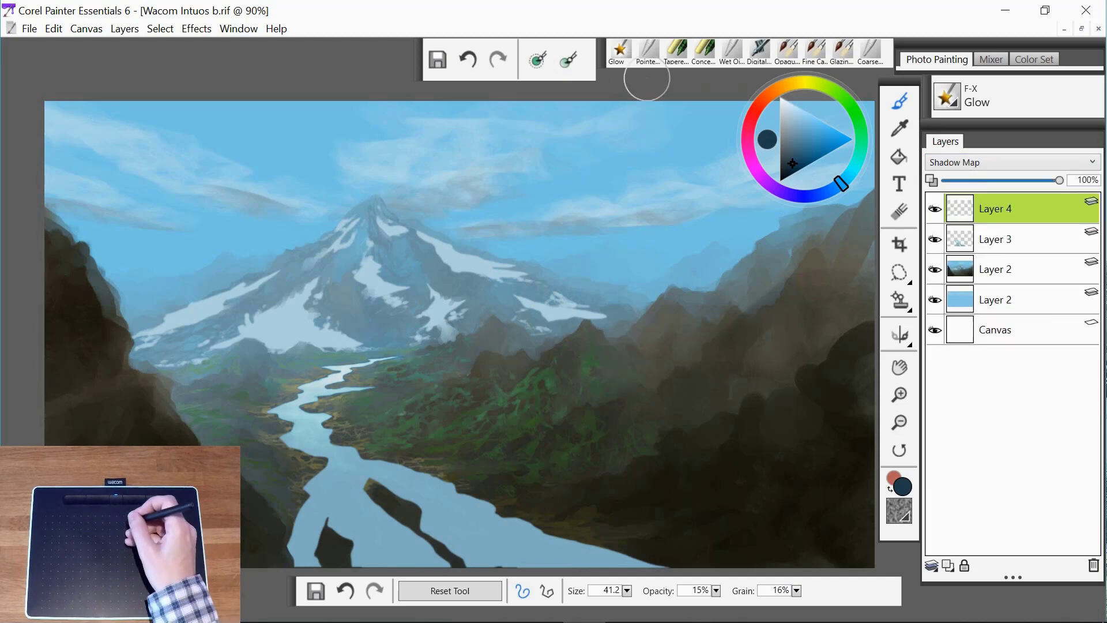
- Paint light-grey shading over the hillsides and river on the Shadow Map layer with Concept Art Jitter Smooth at size 45.2
left_click(709, 52)
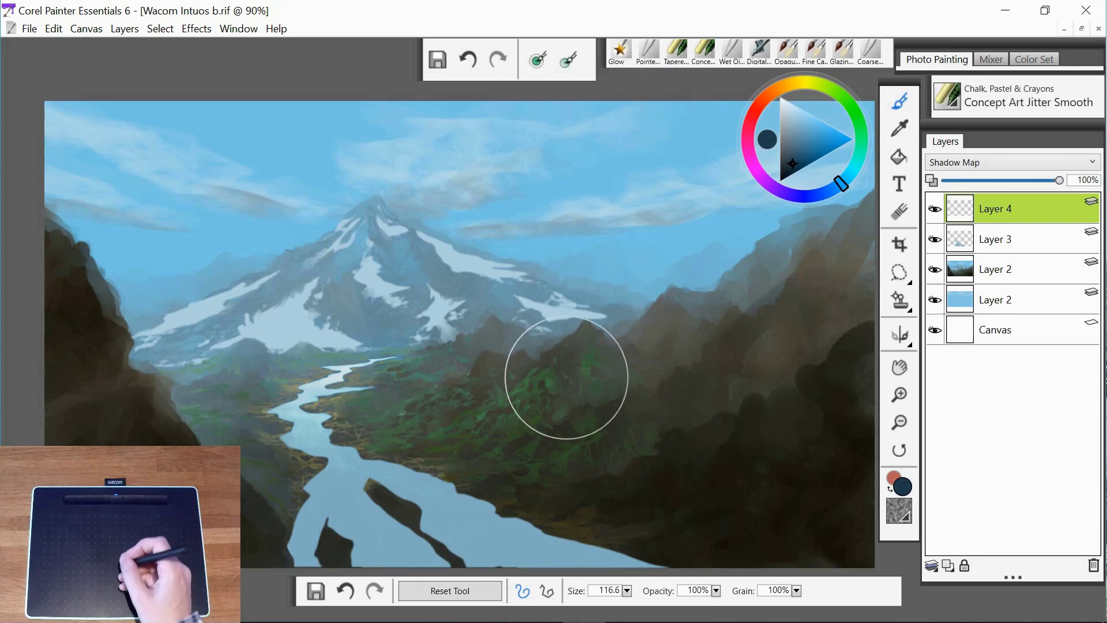
left_click_drag(792, 124, 786, 116)
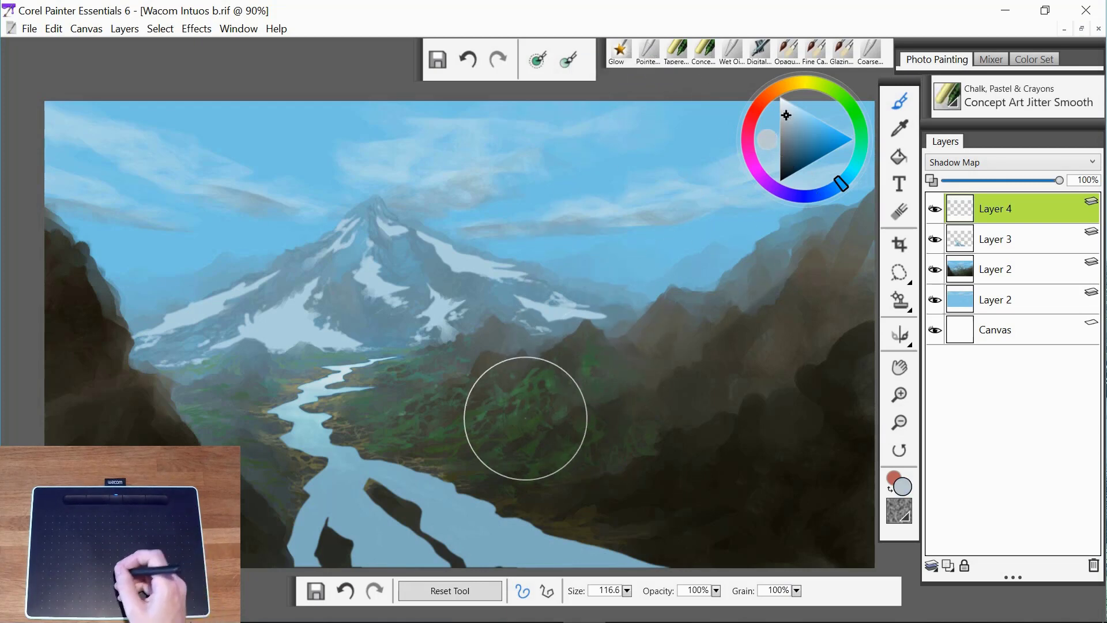
left_click_drag(630, 591, 608, 589)
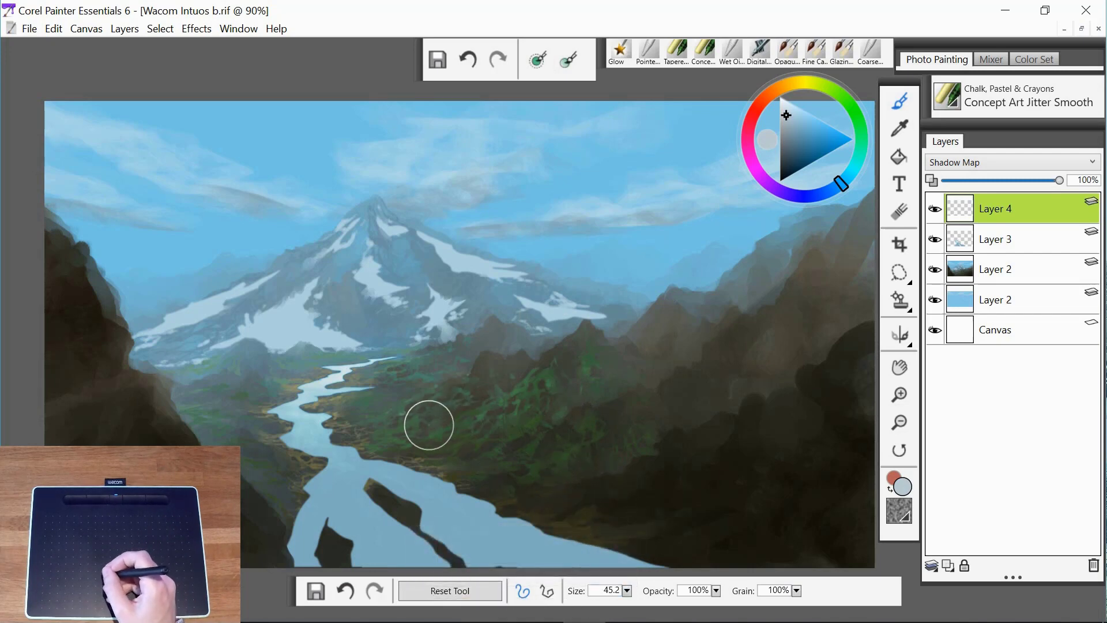
mouse_move(440, 422)
left_mouse_down()
mouse_move(521, 432)
mouse_move(496, 448)
left_mouse_up()
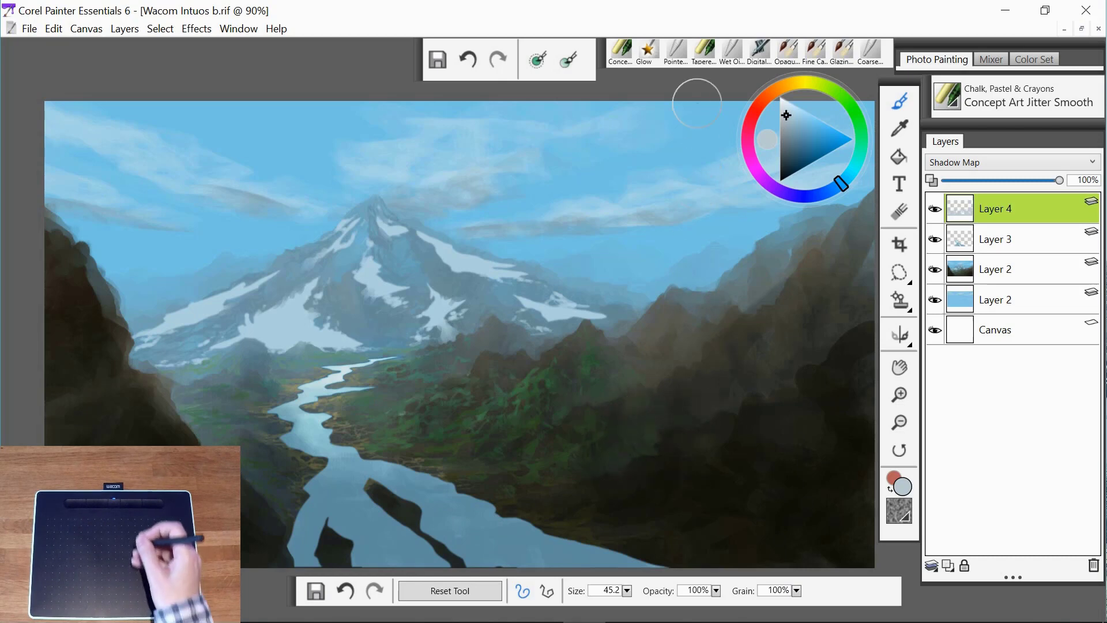
- Shade finer creases into the hills and mountain with the Tapered Pastel brush at size 27.8, using a pale blue-grey
left_click(704, 50)
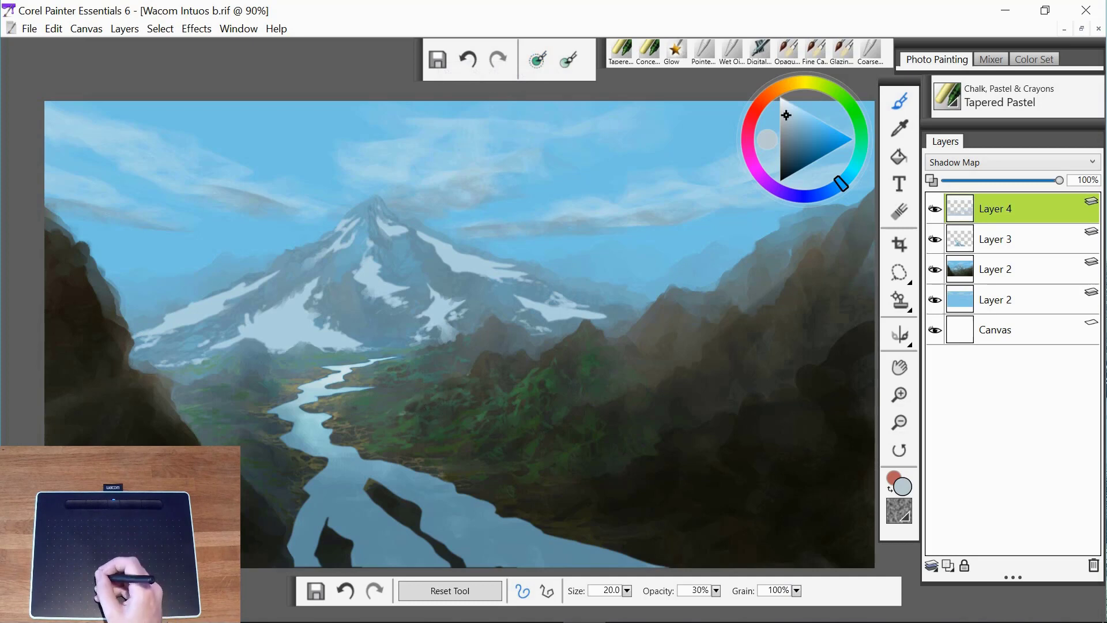
left_click_drag(388, 423, 404, 423)
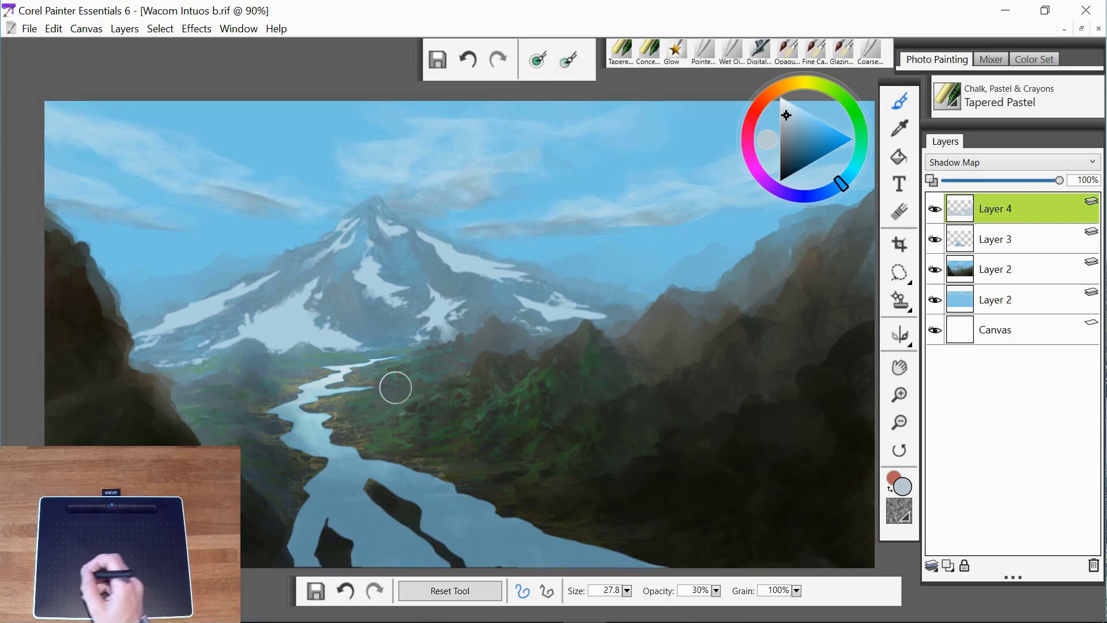
left_click_drag(788, 116, 785, 108)
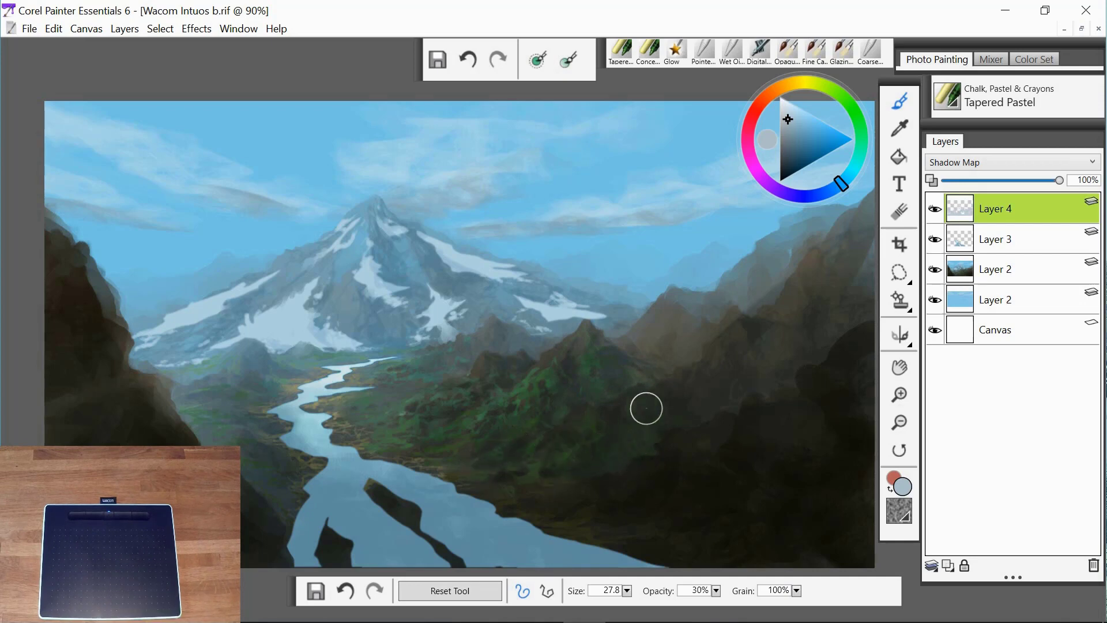
- On the landscape's Layer 2, sample the hillside green, make it lighter and yellower, and paint highlights on the ridge right of the river
left_click(1002, 273)
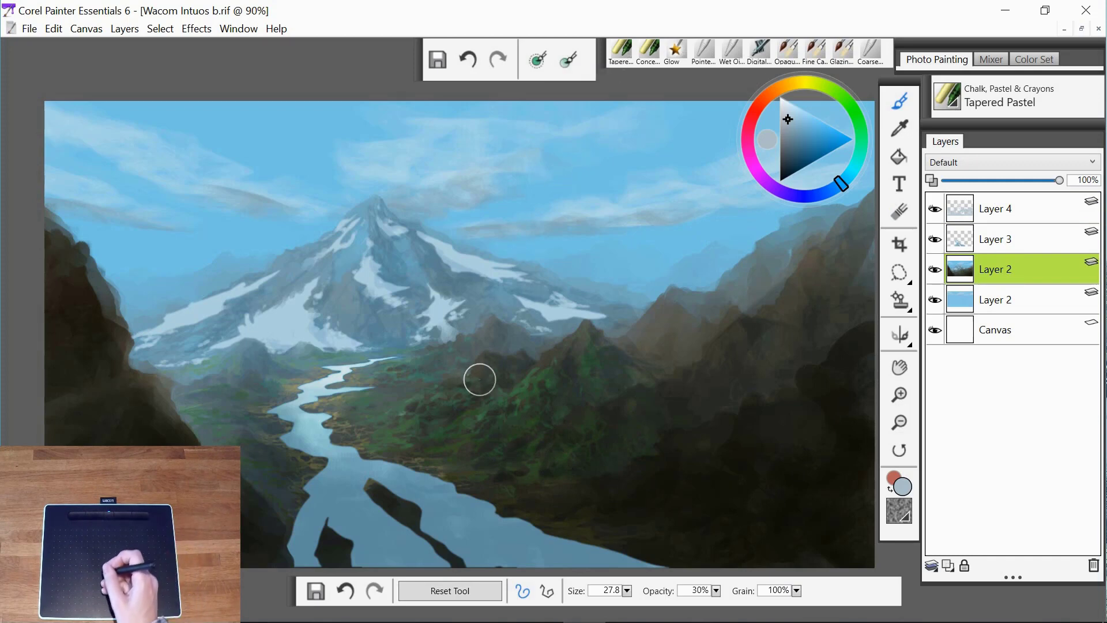
key("alt")
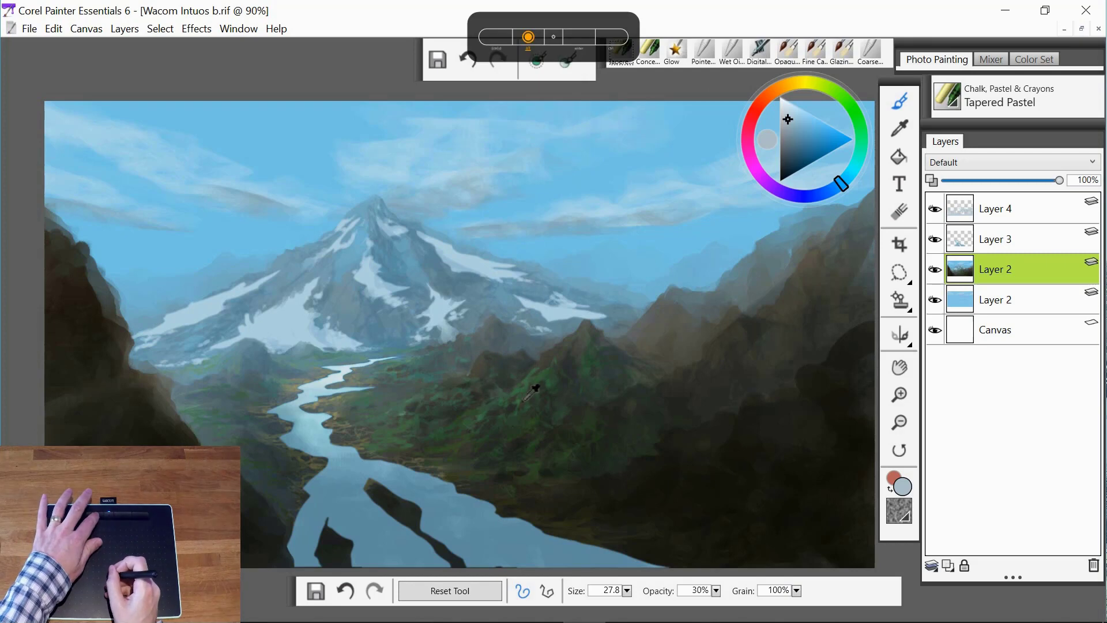
left_click(525, 398, "alt")
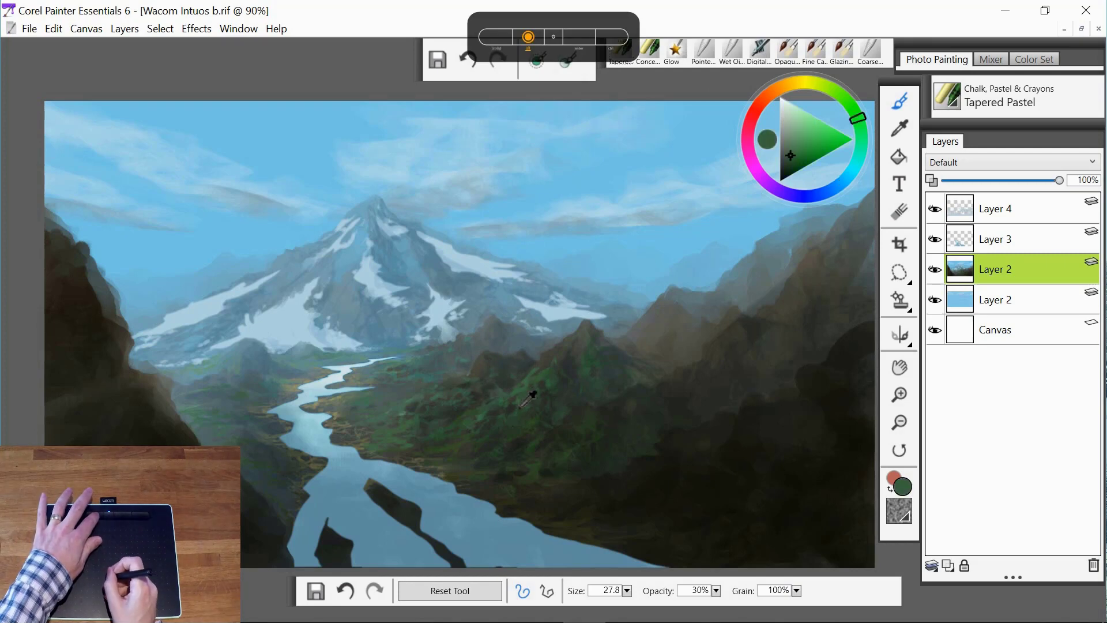
left_click(795, 150)
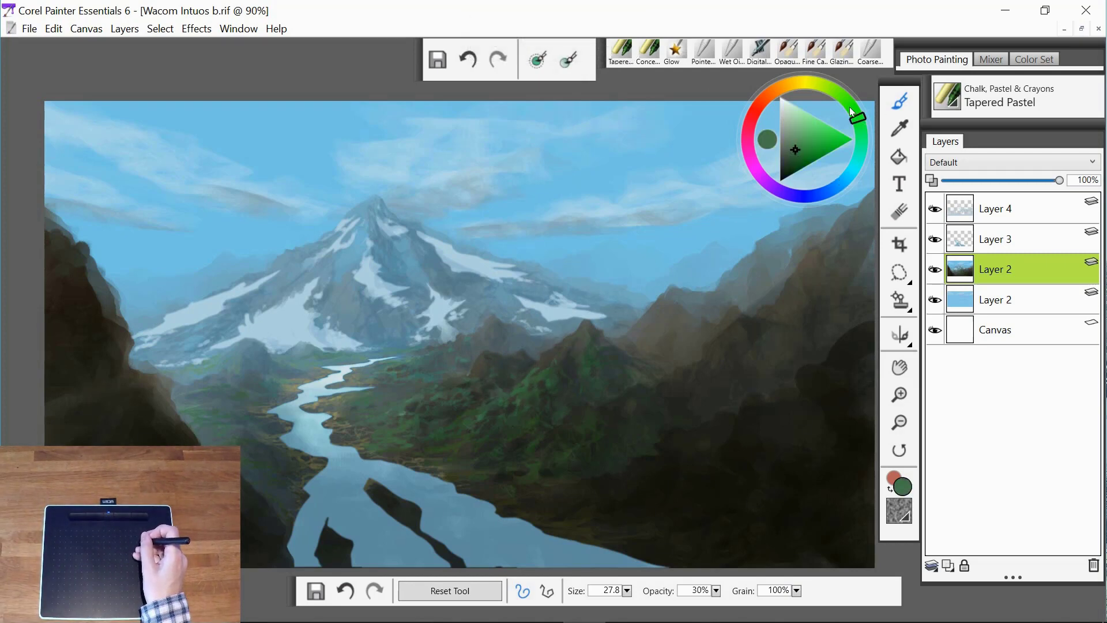
left_click_drag(852, 111, 847, 110)
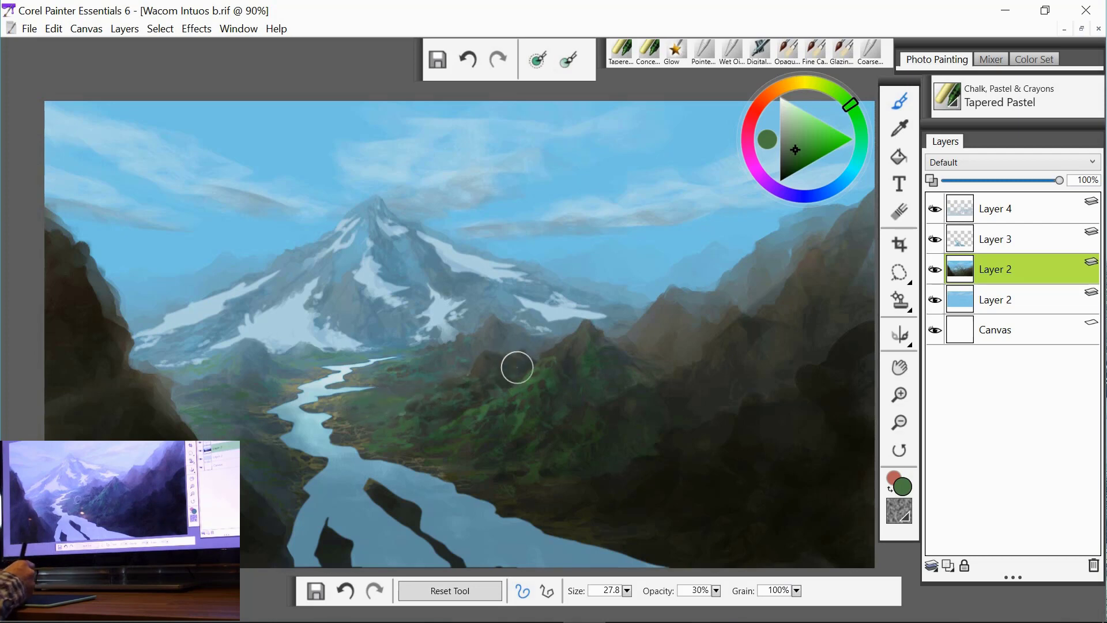
- Paint brighter green foliage highlights across the valley floor and the foothills on both sides of the river
left_click(800, 143)
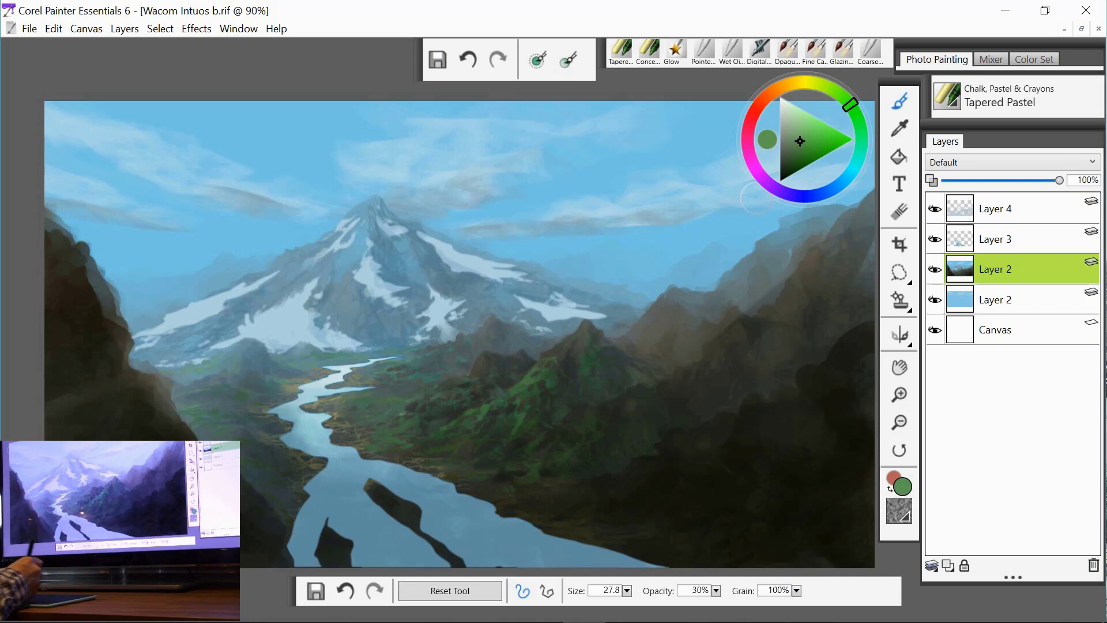
mouse_move(381, 398)
left_mouse_down()
mouse_move(368, 400)
mouse_move(410, 396)
mouse_move(361, 390)
mouse_move(415, 395)
mouse_move(369, 413)
mouse_move(383, 411)
mouse_move(437, 395)
mouse_move(461, 371)
mouse_move(478, 376)
mouse_move(476, 364)
mouse_move(416, 414)
left_mouse_up()
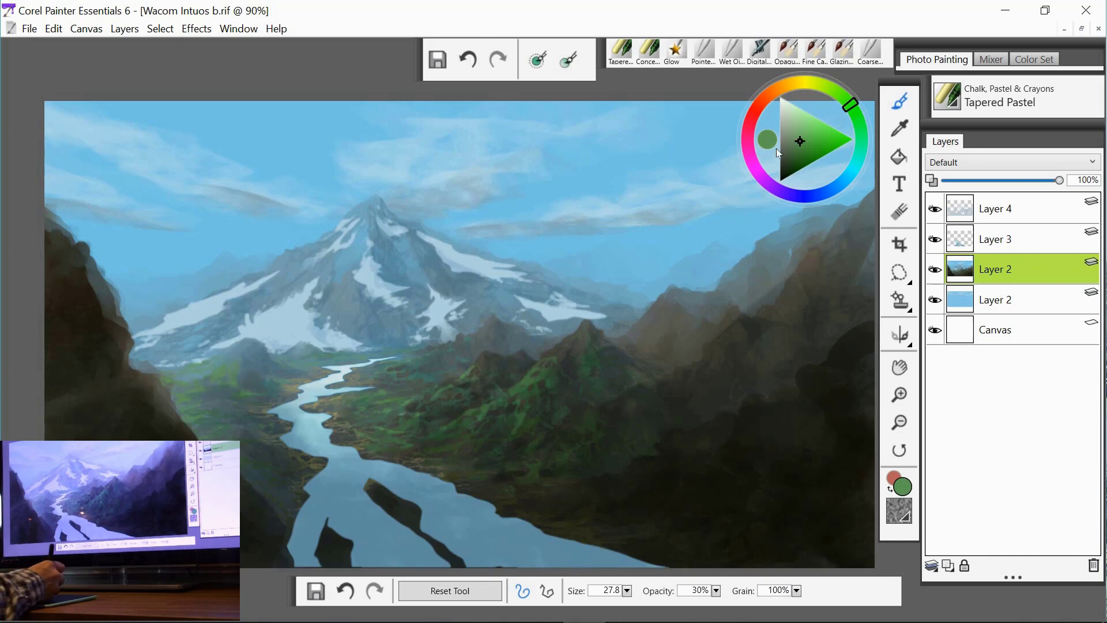
left_click(805, 133)
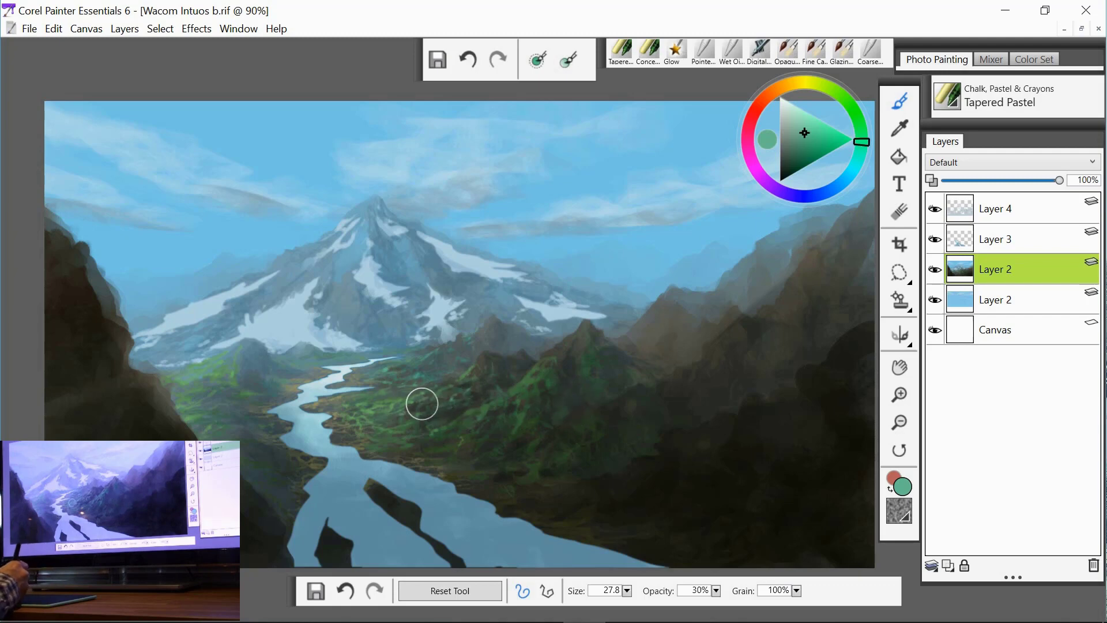
- Collapse the river's Layer 3 and the landscape's Layer 2 into a single layer
left_click(1007, 247)
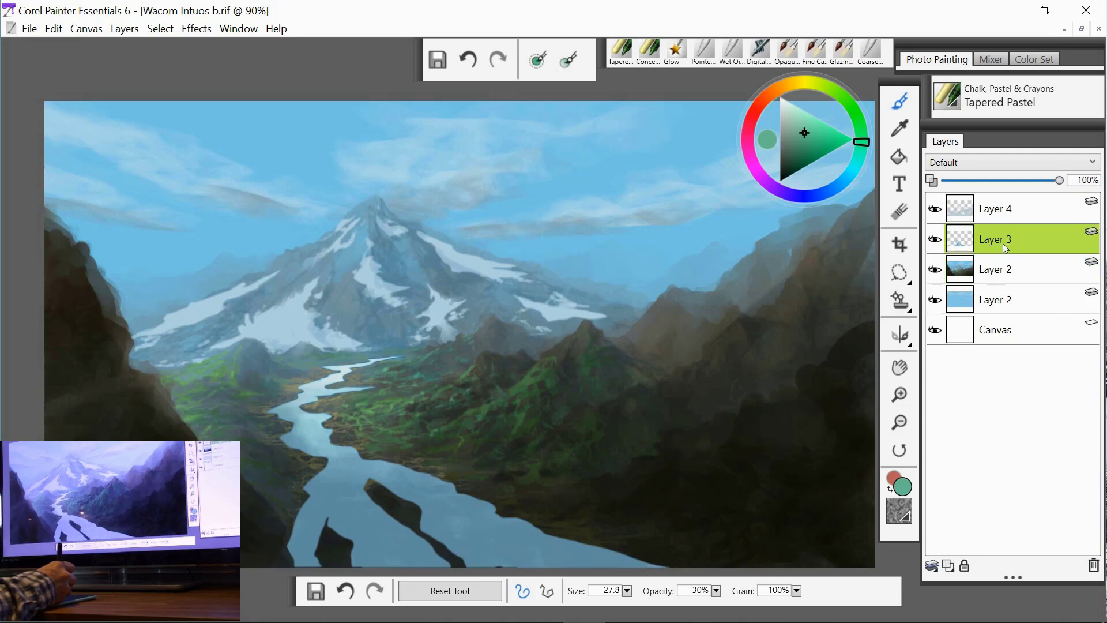
left_click(933, 566)
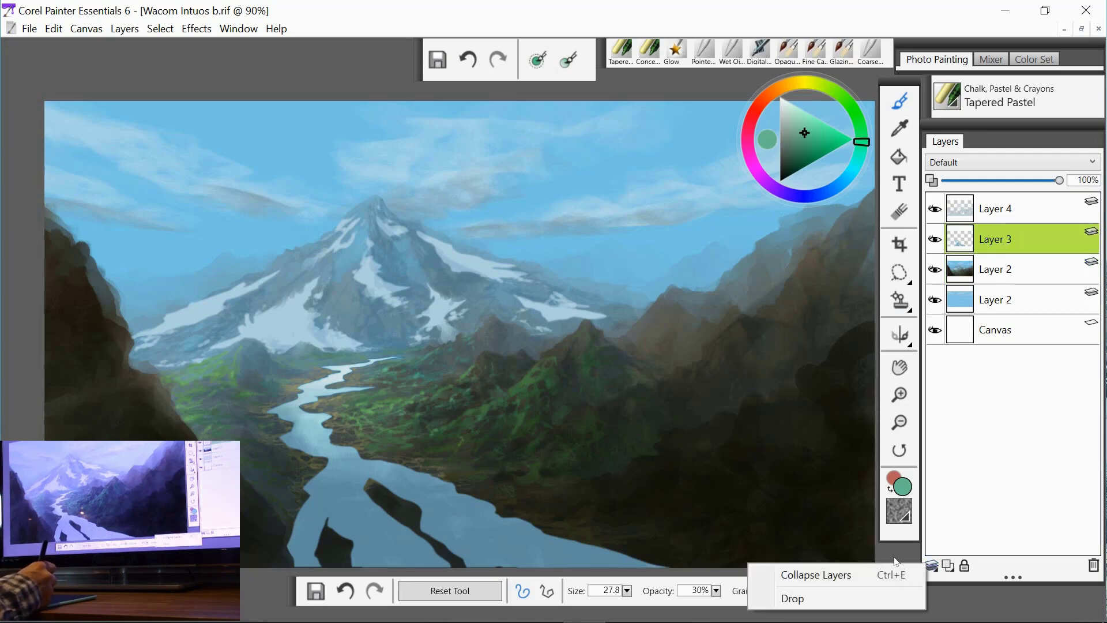
left_click(843, 580)
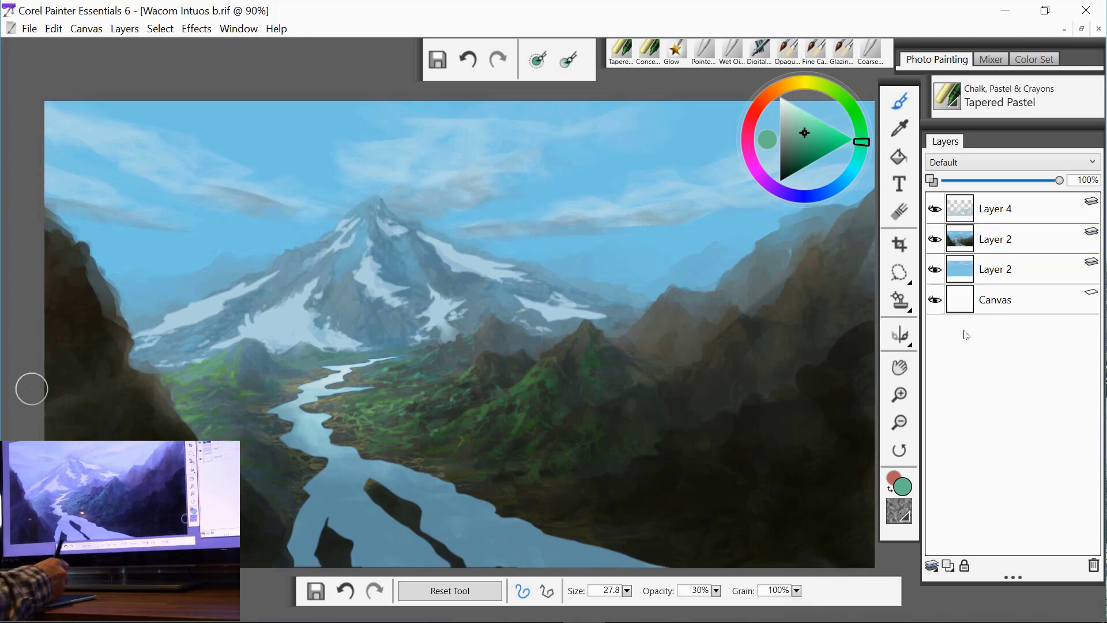
- On the merged landscape layer, sample the pale river colour and reduce the Tapered Pastel brush to size 10.7 for detailing the distant river at 150% zoom
left_click(1008, 244)
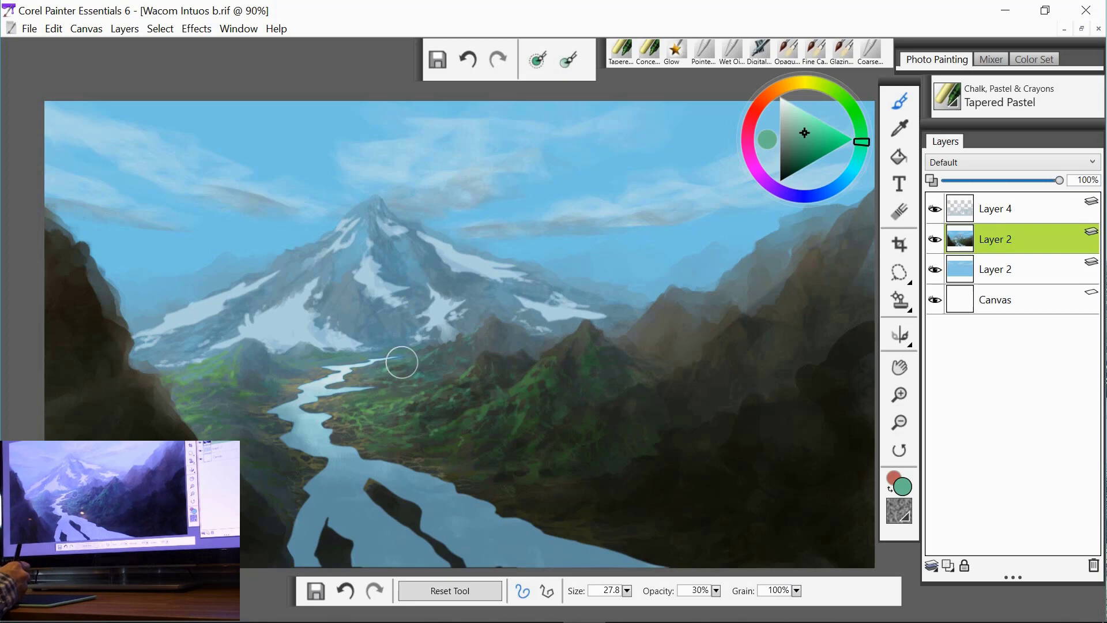
key("alt")
left_click(346, 383, "alt")
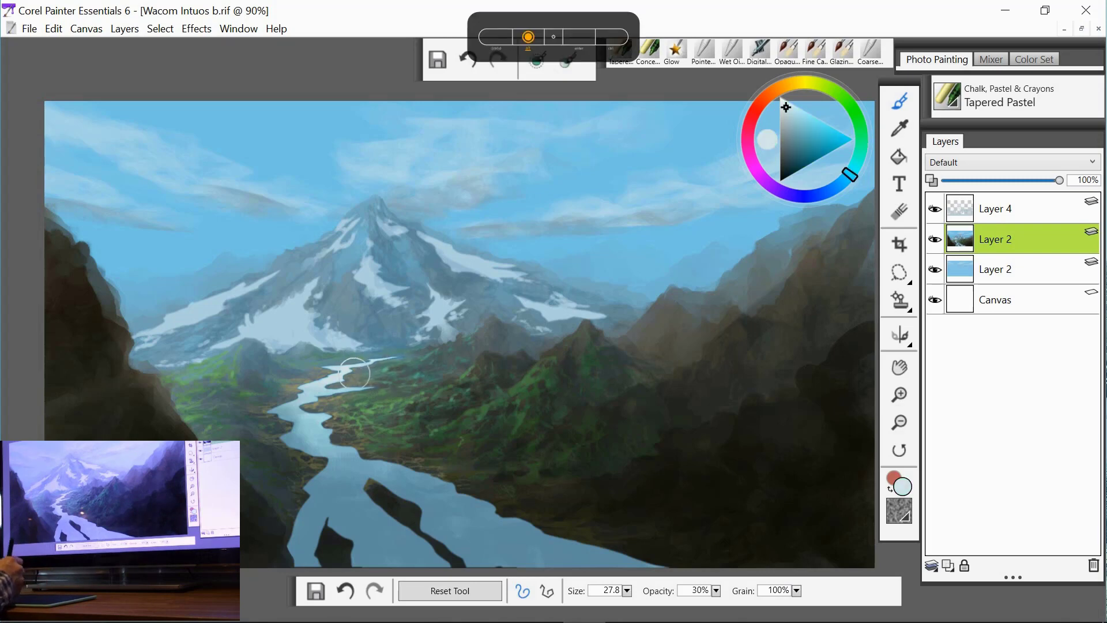
left_click(900, 394)
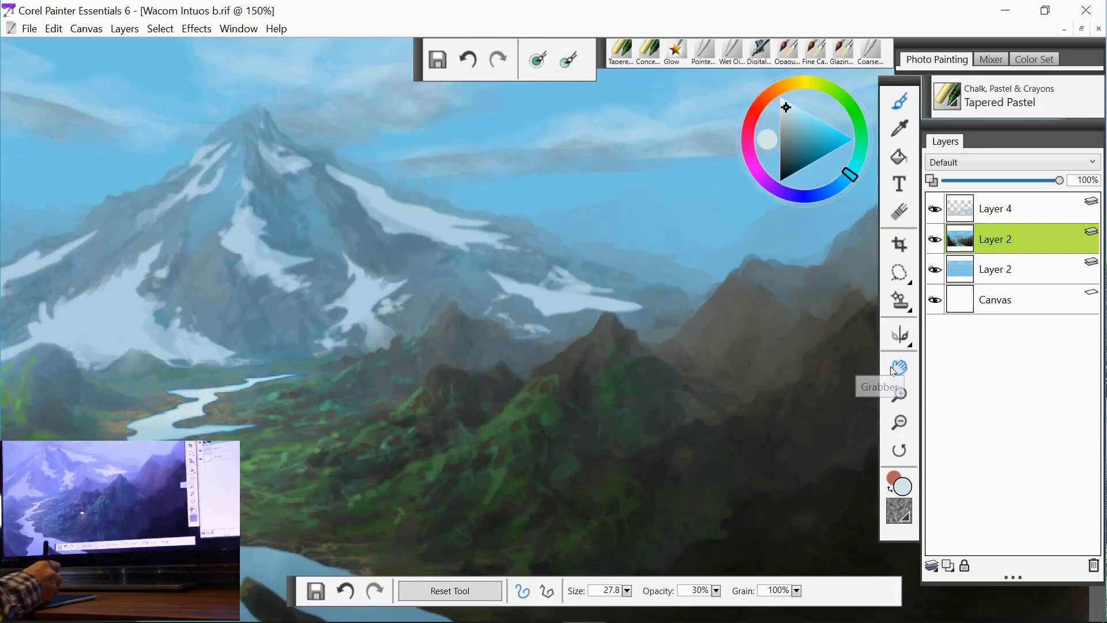
left_click(898, 367)
left_click_drag(285, 420, 495, 397)
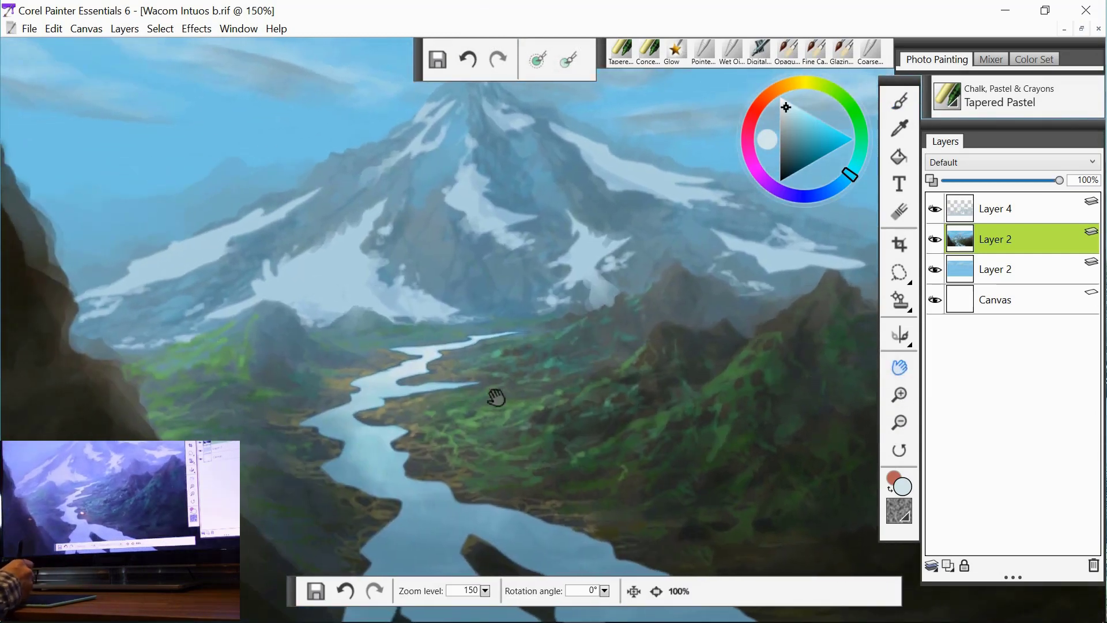
left_click(898, 103)
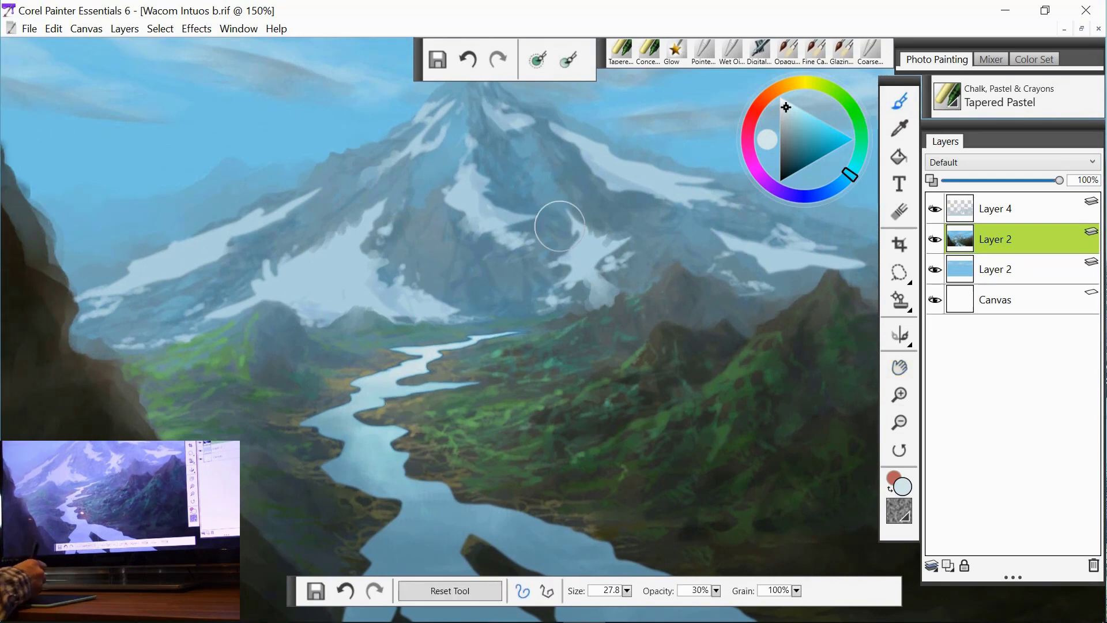
left_click(538, 59)
left_click_drag(398, 400, 399, 400)
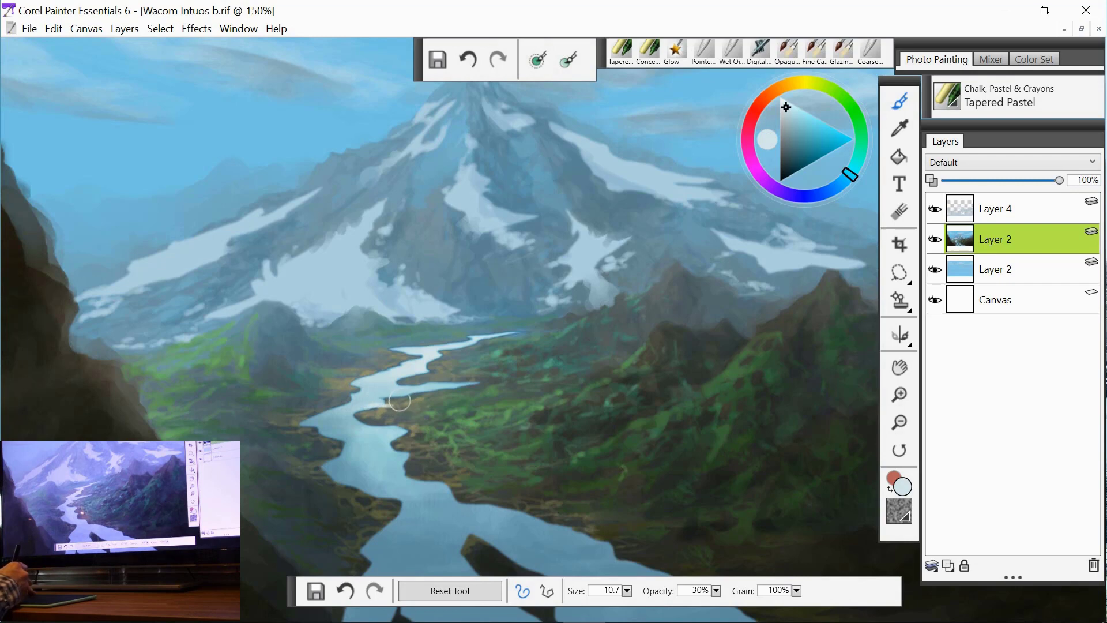
- Paint sampled water blues along the distant river's banks, extending thin side channels and carving small islets at the bend
left_click(368, 404, "alt")
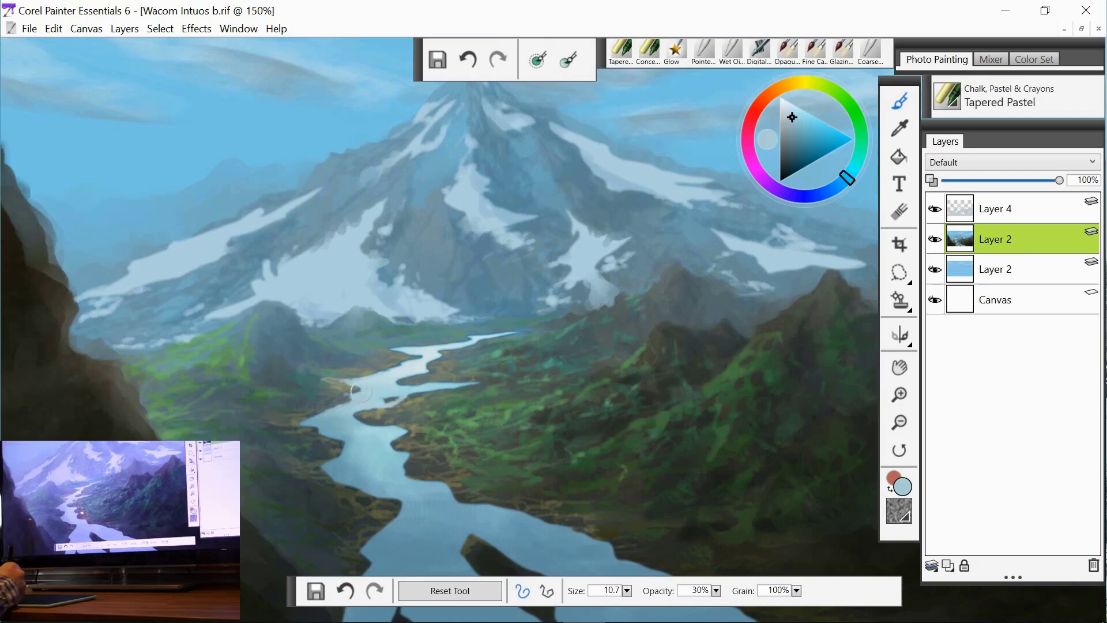
left_click(464, 388, "alt")
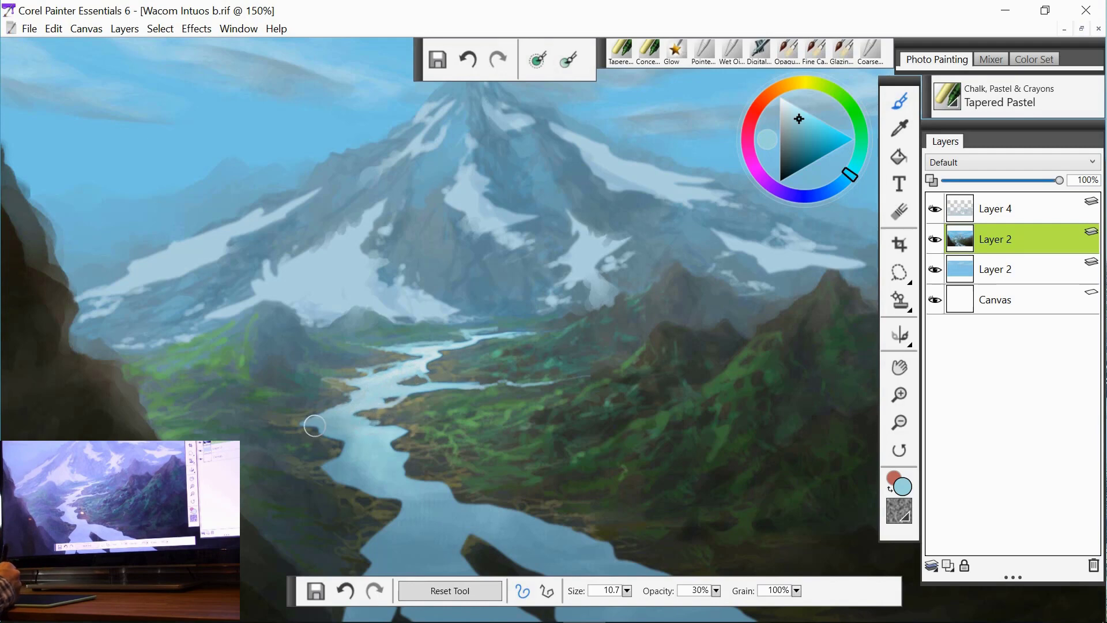
mouse_move(409, 430)
left_mouse_down()
mouse_move(425, 447)
mouse_move(429, 484)
mouse_move(421, 454)
mouse_move(395, 439)
left_mouse_up()
left_click(426, 508, "alt")
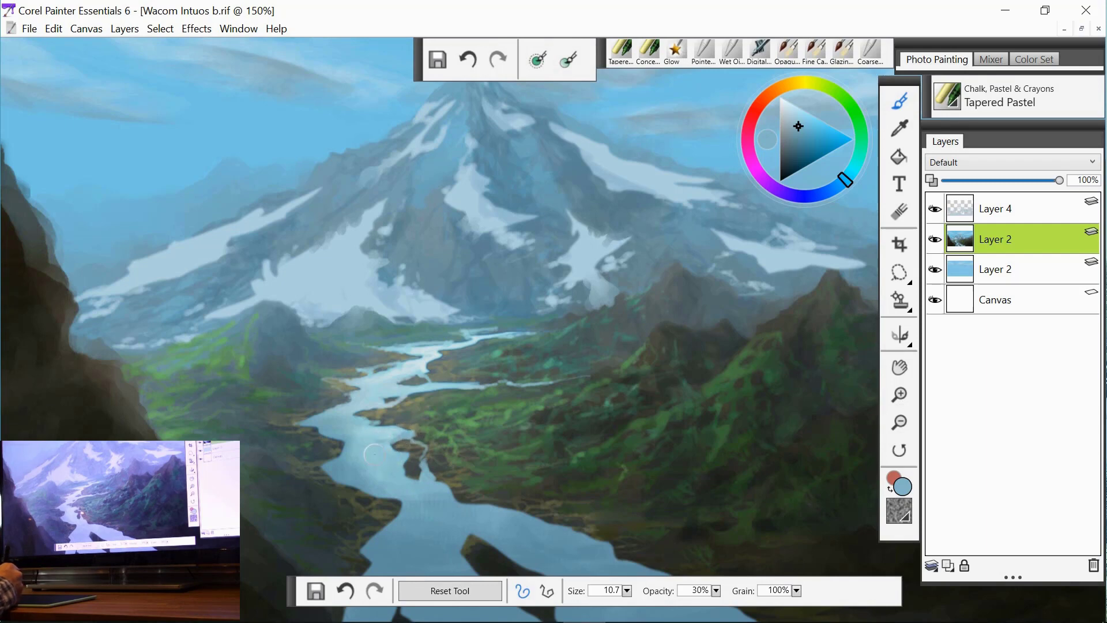
left_click_drag(411, 456, 405, 454)
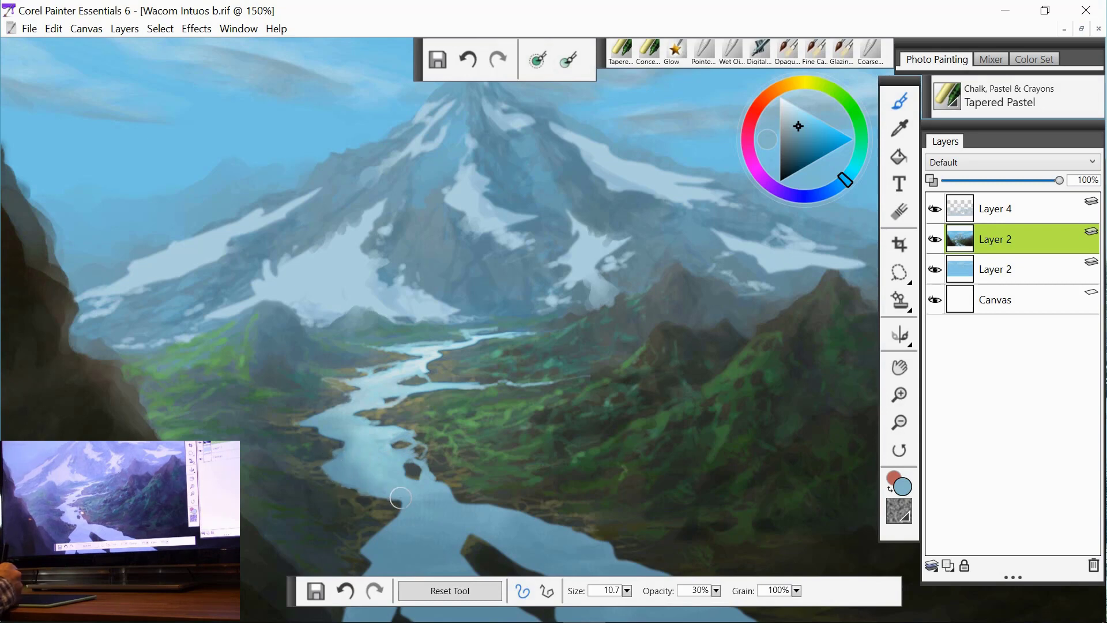
left_click(424, 534, "alt")
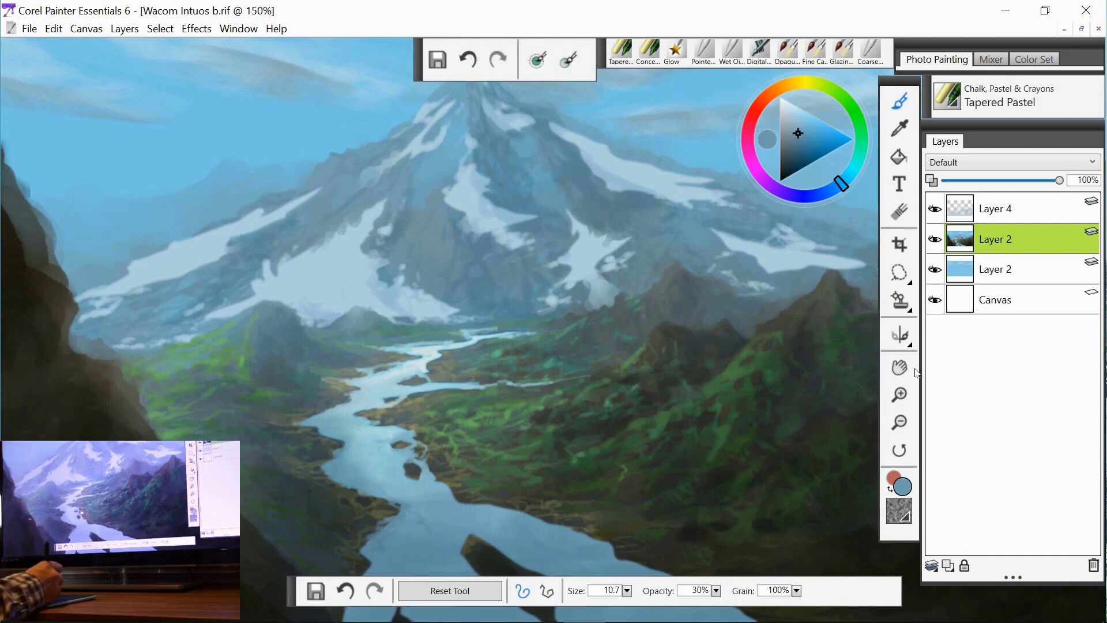
- Paint sampled river blues with Tapered Pastel around the foreground islands, narrowing and splitting the long middle one, and touch up the upstream channel
key("space")
mouse_move(602, 455)
left_mouse_down()
mouse_move(580, 349)
mouse_move(565, 339)
left_mouse_up()
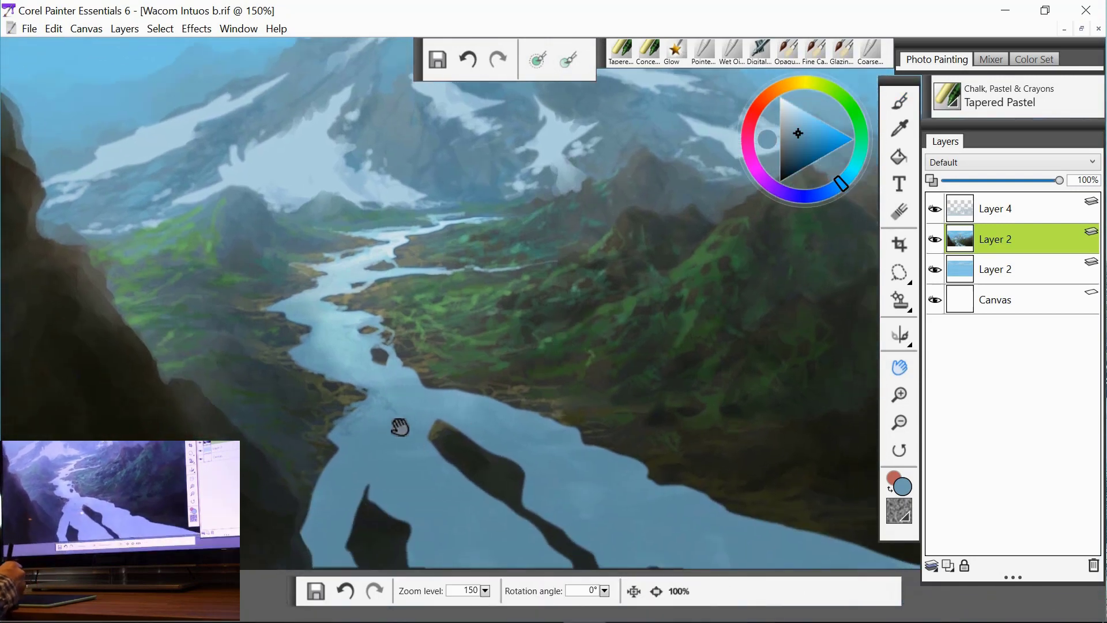
left_click(899, 101)
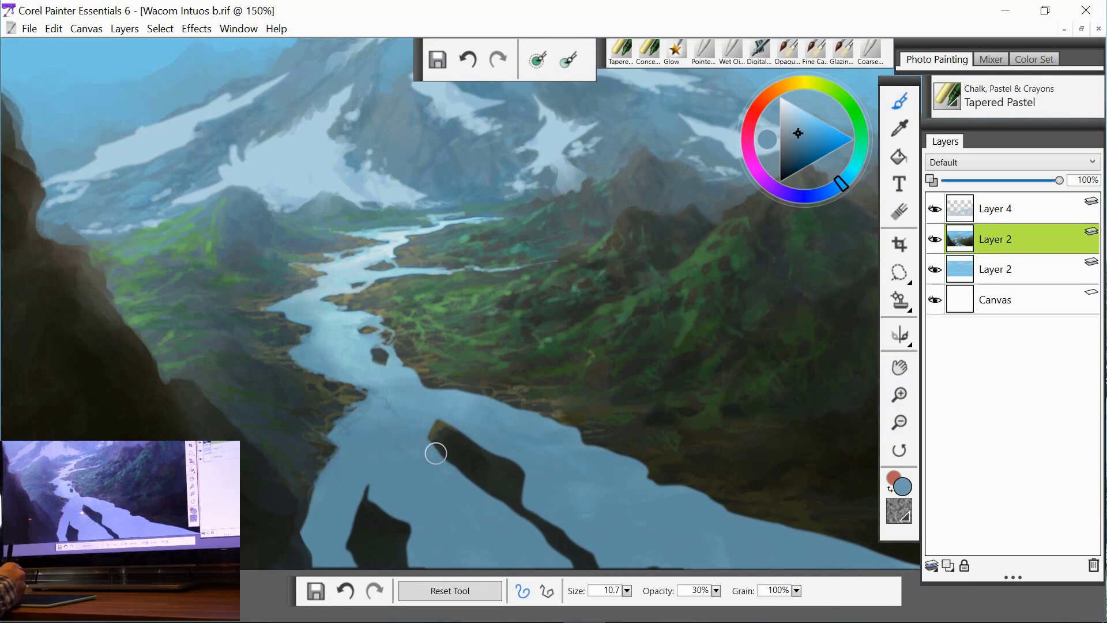
left_click_drag(423, 435, 469, 481)
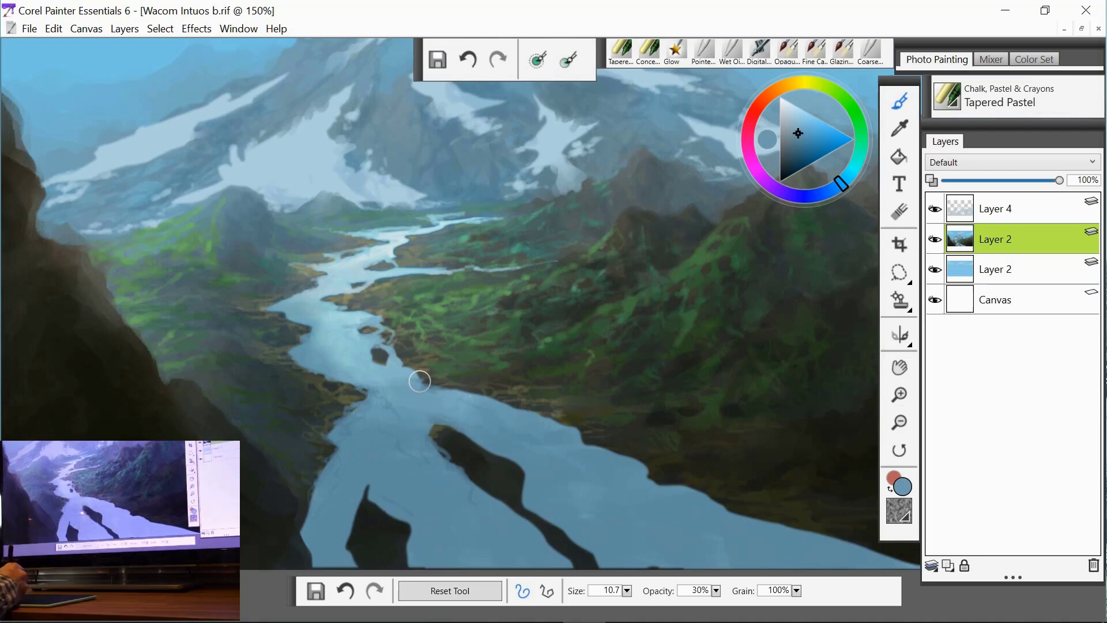
left_click(407, 391, "alt")
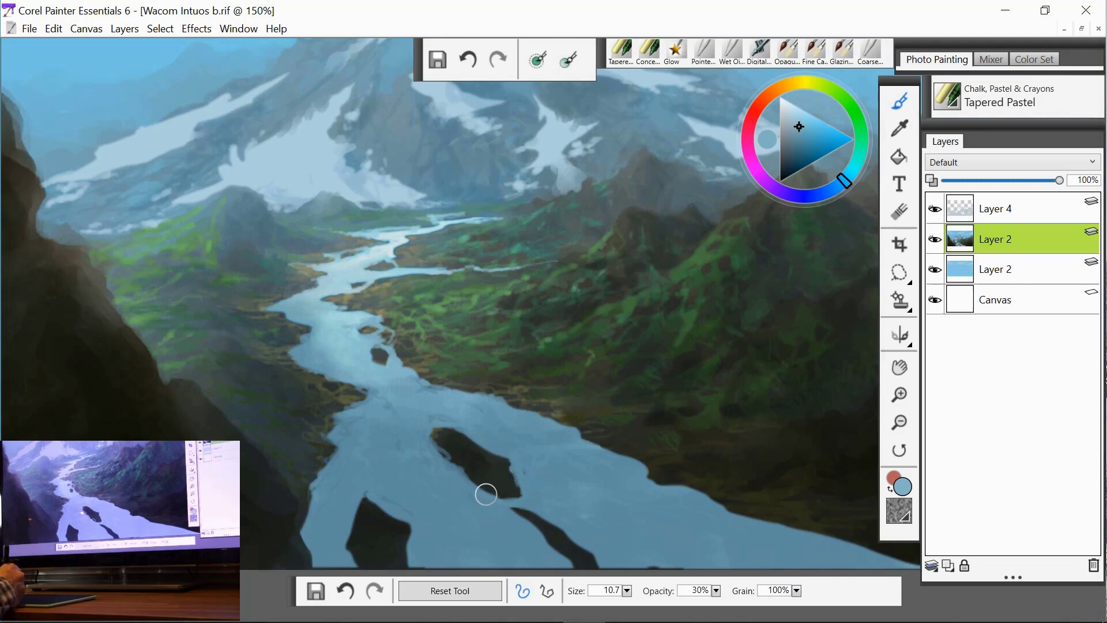
mouse_move(527, 474)
left_mouse_down()
mouse_move(522, 509)
mouse_move(504, 507)
mouse_move(534, 514)
left_mouse_up()
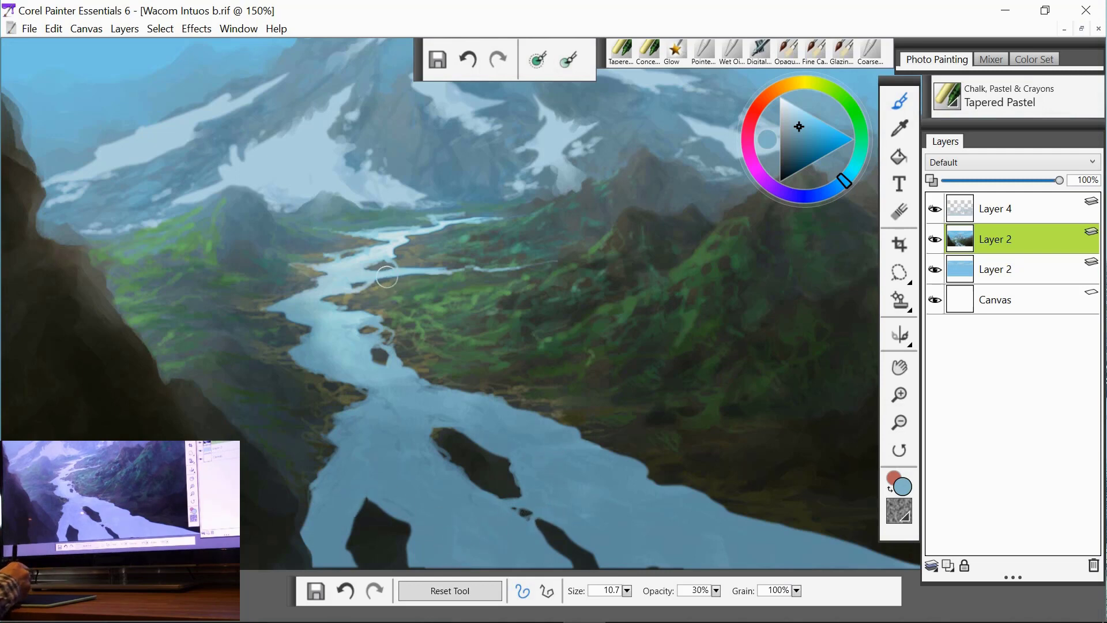
left_click_drag(387, 277, 428, 272)
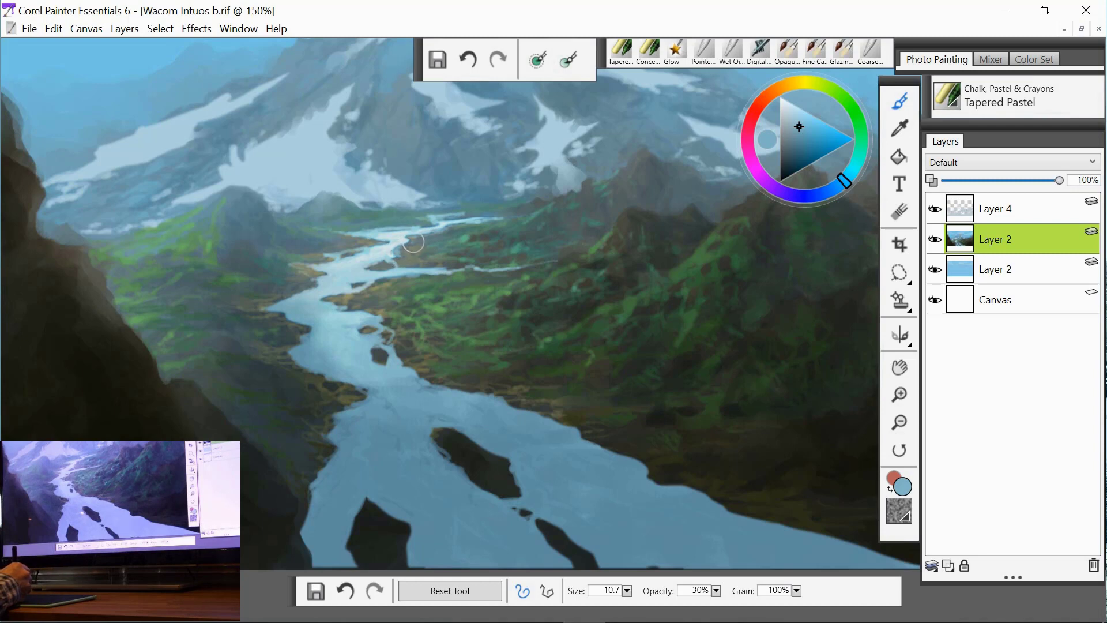
- Brighten the mountain snow, surrounding sky and river with the F-X Glow brush in dark blue, using brush sizes up to 128.8
left_click(898, 421)
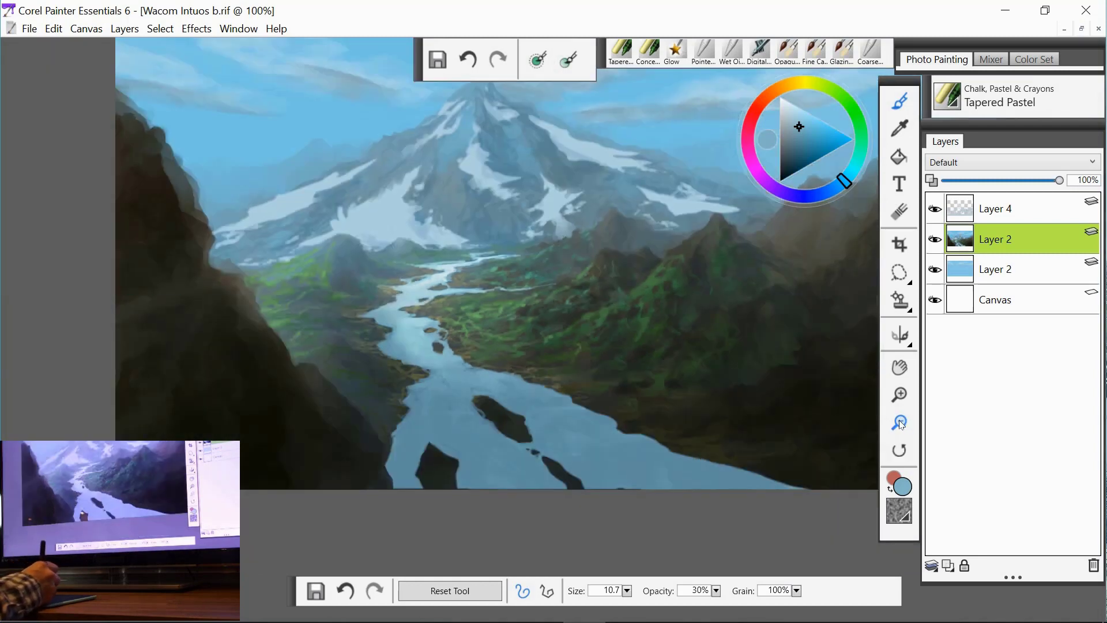
left_click(899, 367)
left_click_drag(734, 400, 694, 428)
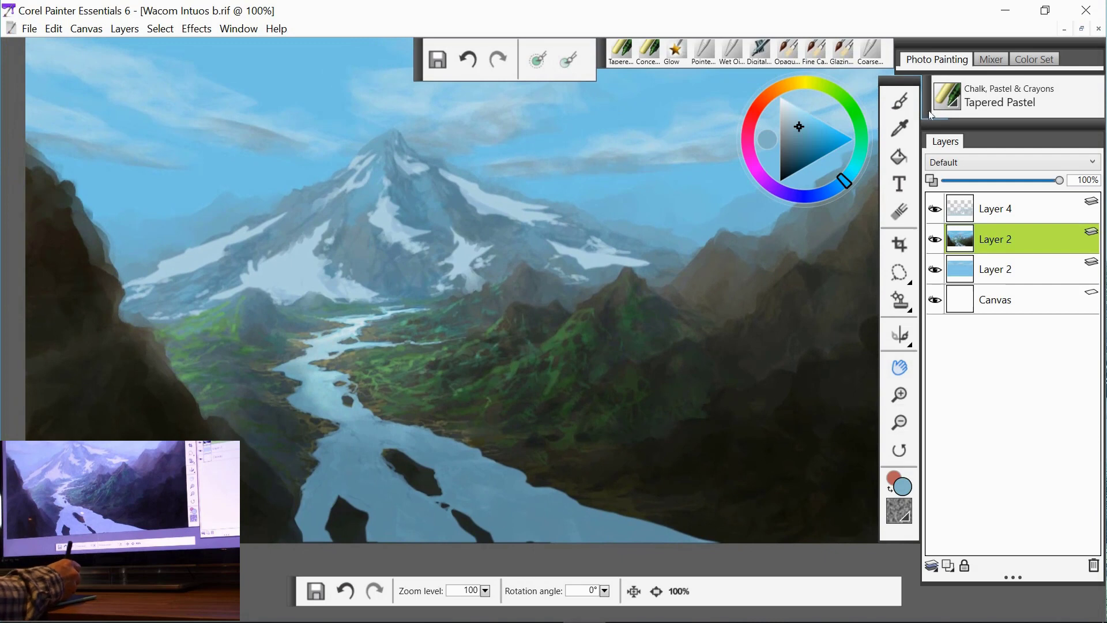
left_click(901, 103)
left_click(674, 52)
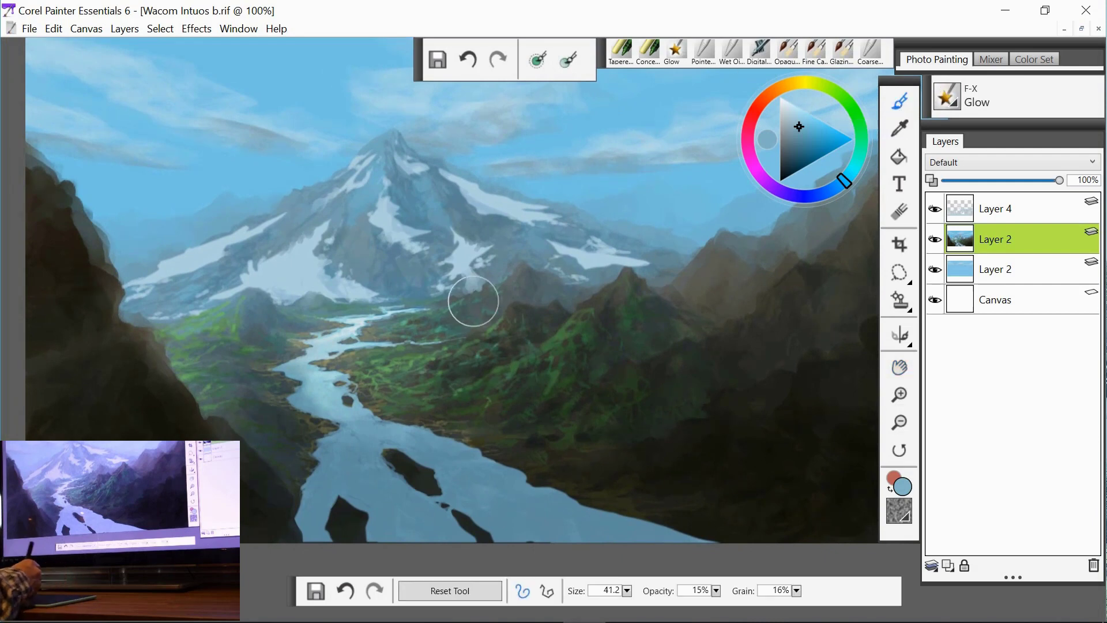
left_click_drag(408, 389, 484, 395)
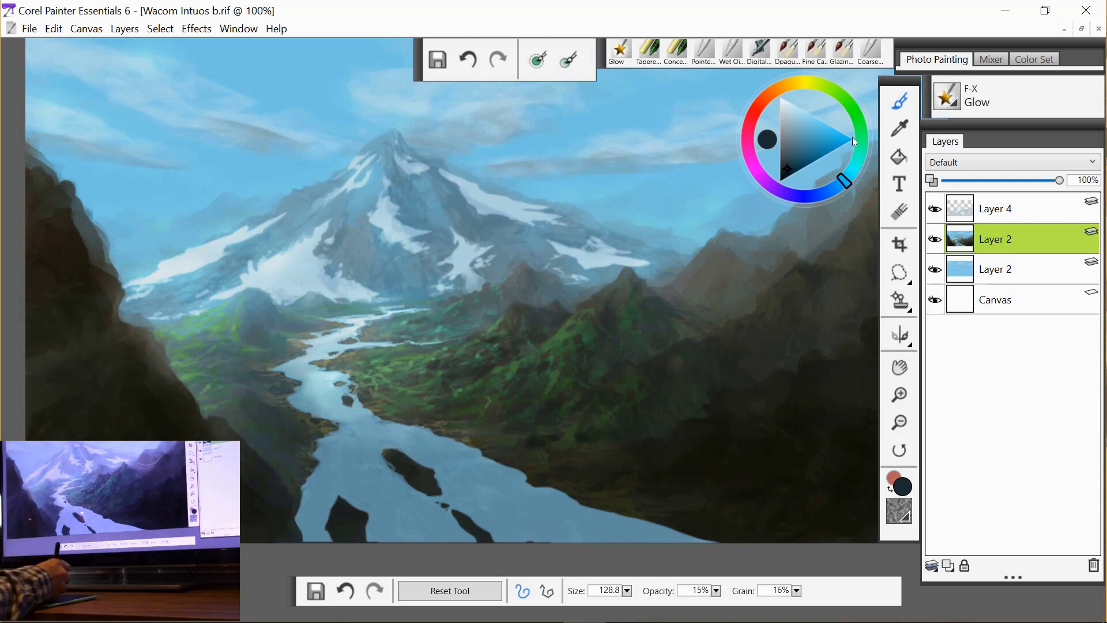
- Brighten the valley foliage and foothills with dark green Glow strokes, reducing the brush to size 48.1, and return the colour to dark blue
left_click(857, 119)
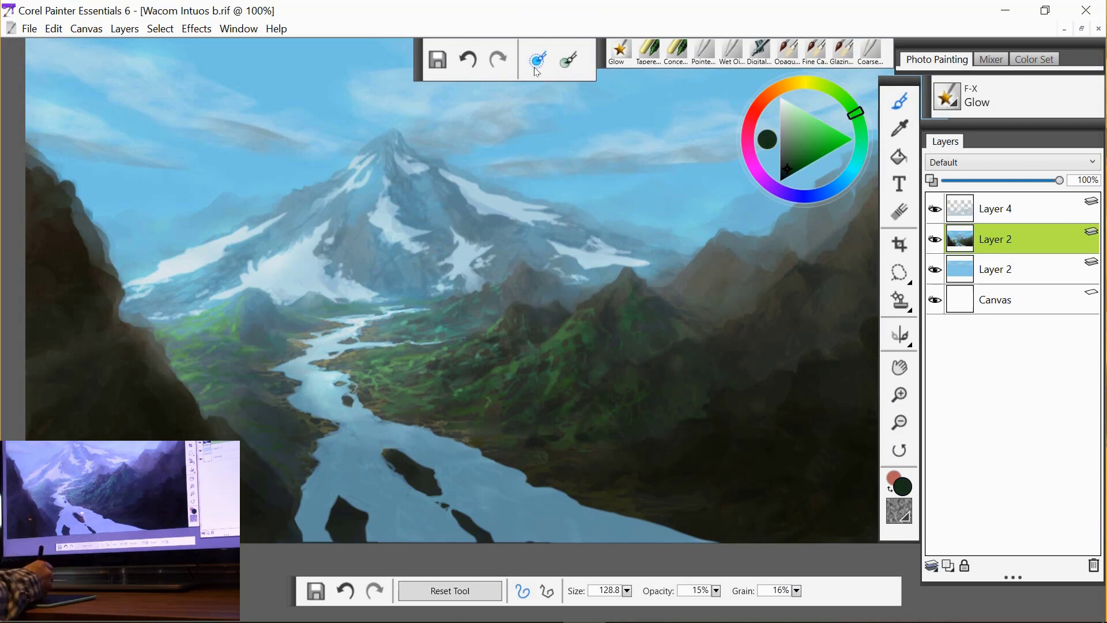
left_click_drag(407, 380, 383, 375)
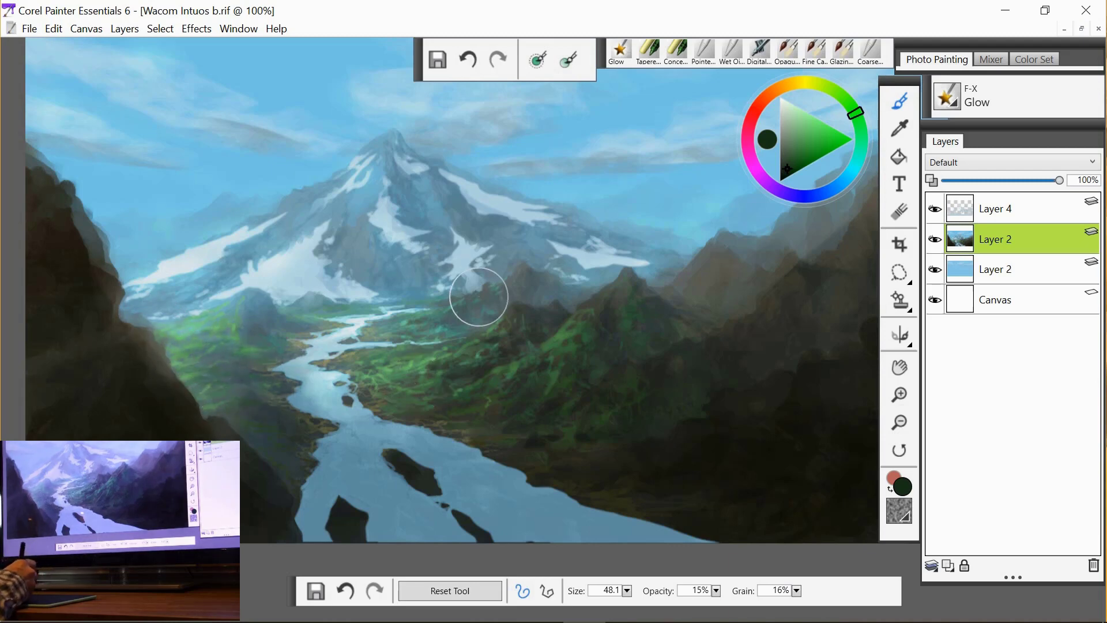
left_click(836, 187)
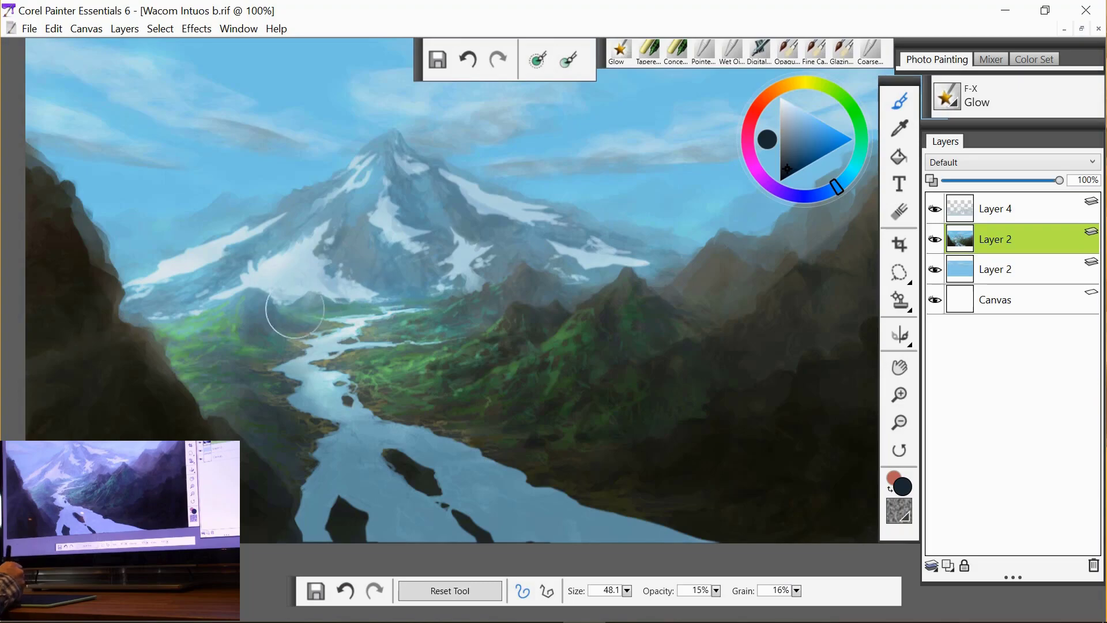